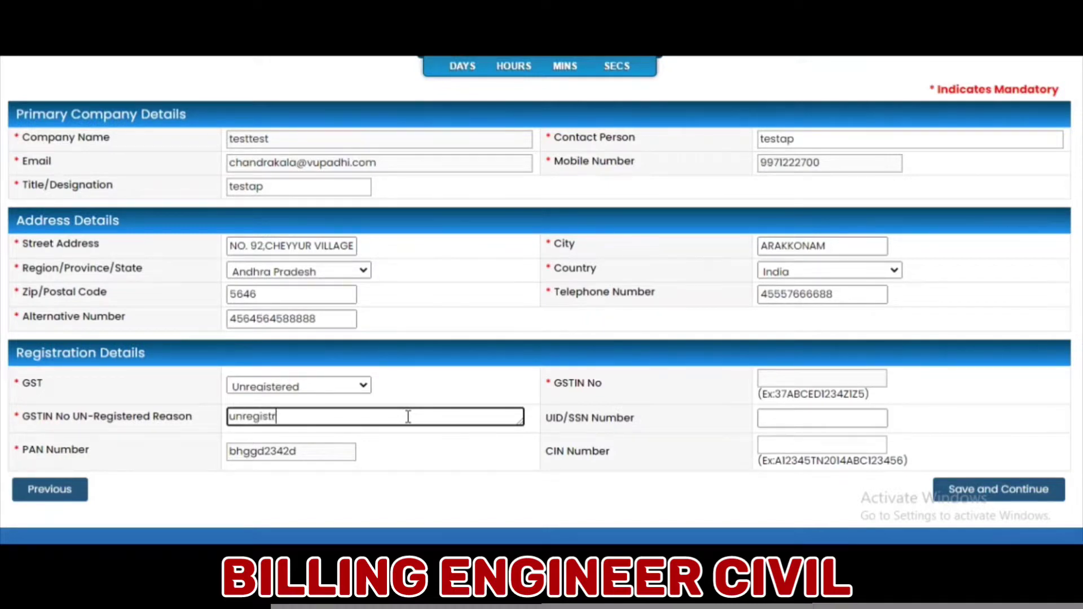
- Correct the GSTIN unregistered reason to 'unregistered' and save the bidder details
{"action": "key", "text": "BackSpace"}
{"action": "left_click", "coordinate": [948, 489]}
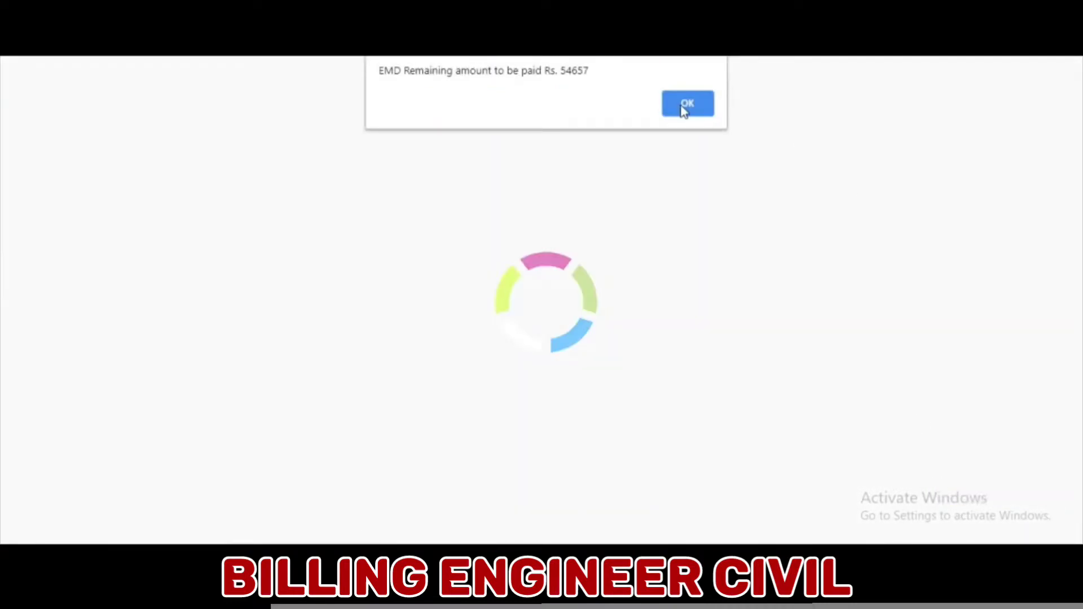
- Dismiss the Rs. 54657 EMD notice and check the payment mode list without choosing one
{"action": "left_click", "coordinate": [687, 103]}
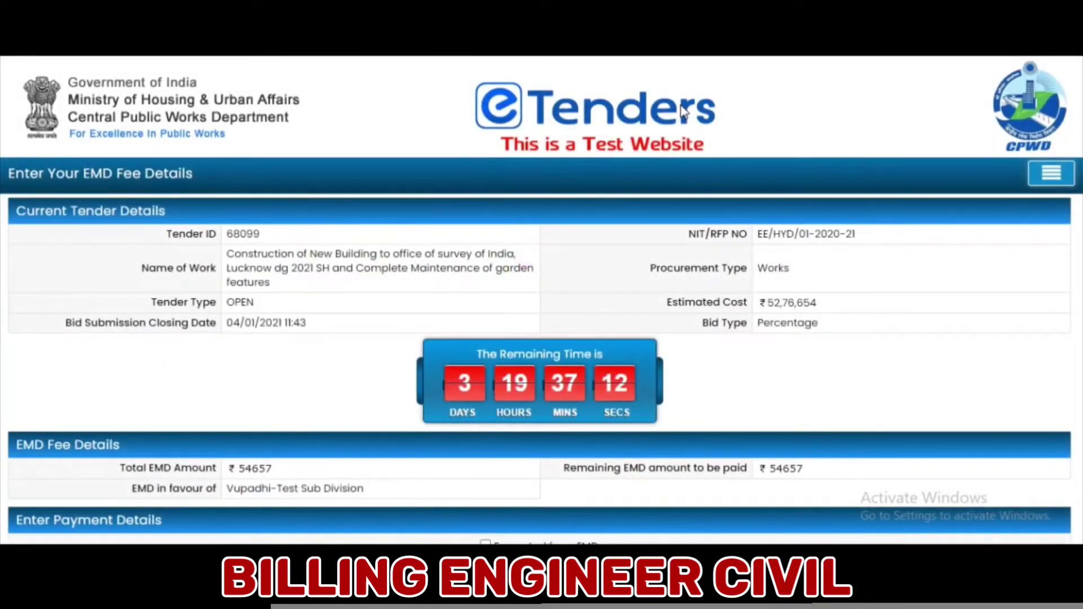
{"action": "scroll", "coordinate": [692, 220], "scroll_direction": "down", "scroll_amount": 3}
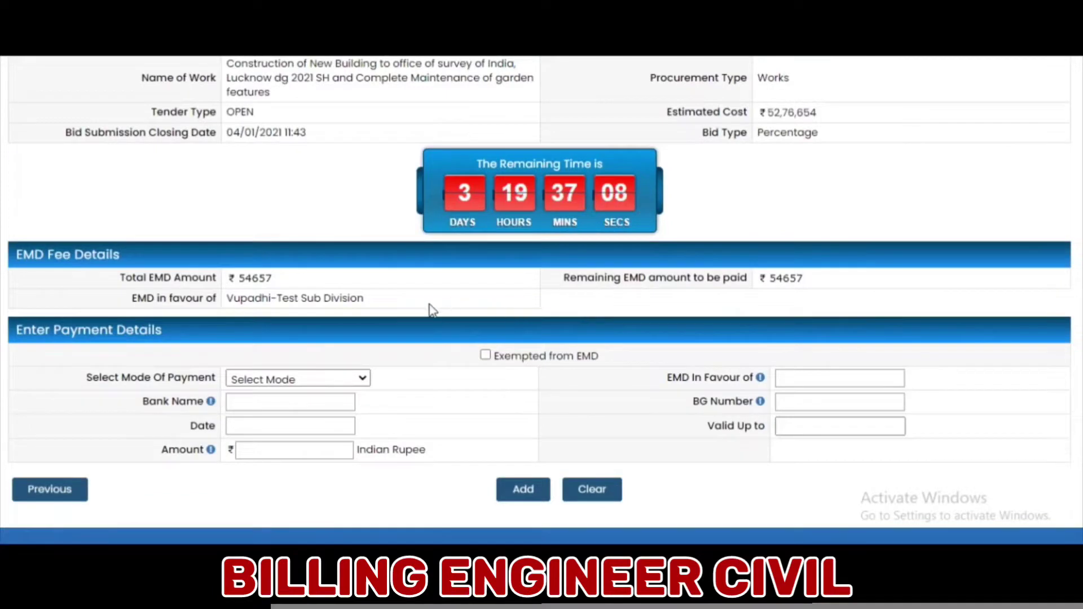
{"action": "left_click", "coordinate": [360, 379]}
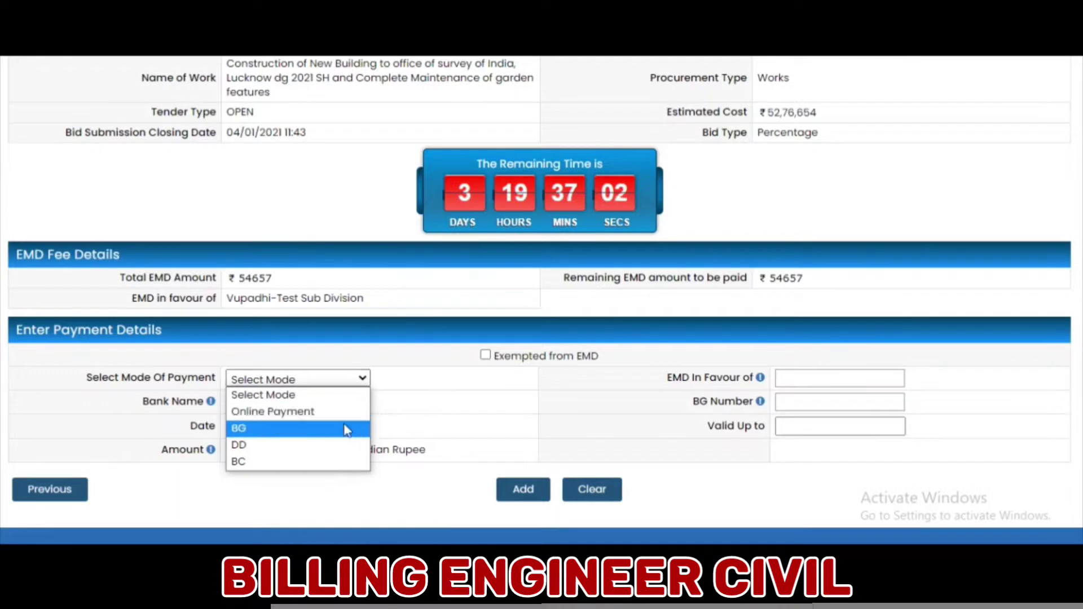
{"action": "key", "text": "Escape"}
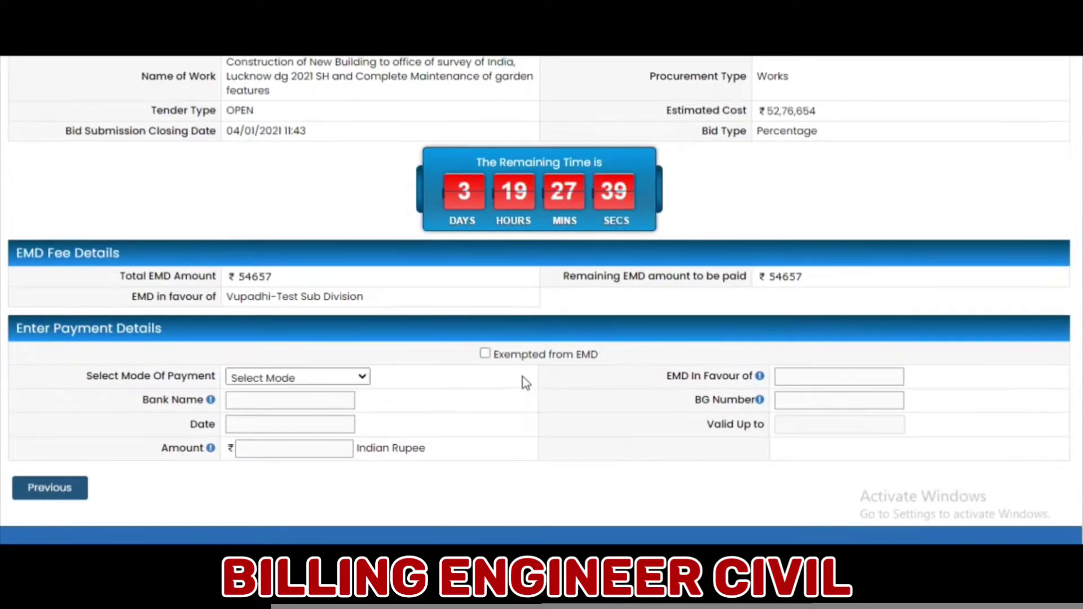
- Tick Exempted from EMD and inspect the exemption reason field and Attach Document popup
{"action": "left_click", "coordinate": [485, 354]}
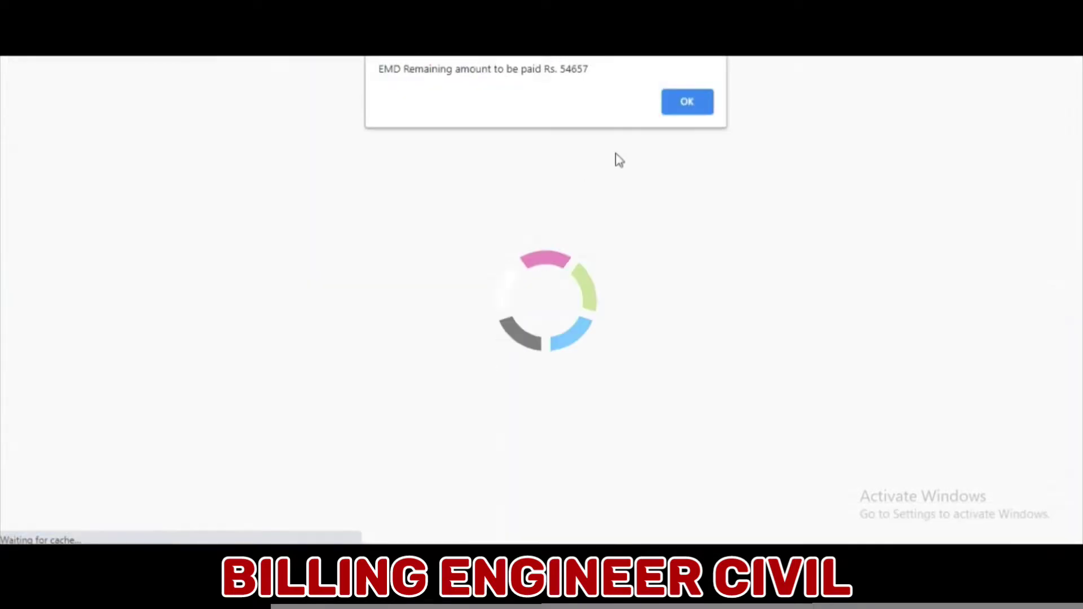
{"action": "left_click", "coordinate": [677, 115]}
{"action": "scroll", "coordinate": [591, 311], "scroll_direction": "down", "scroll_amount": 5}
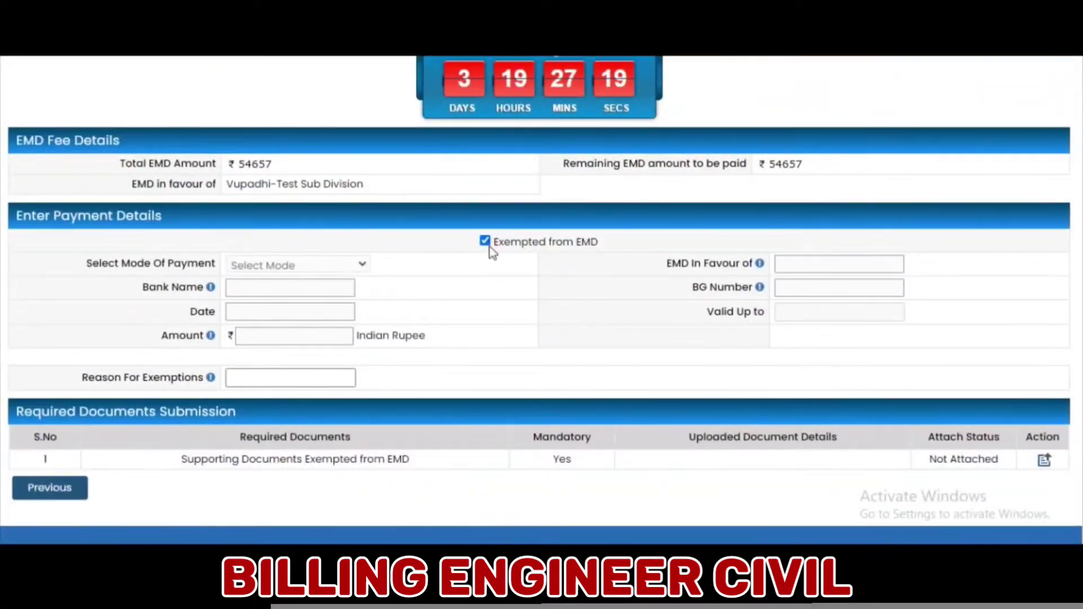
{"action": "left_click", "coordinate": [231, 378]}
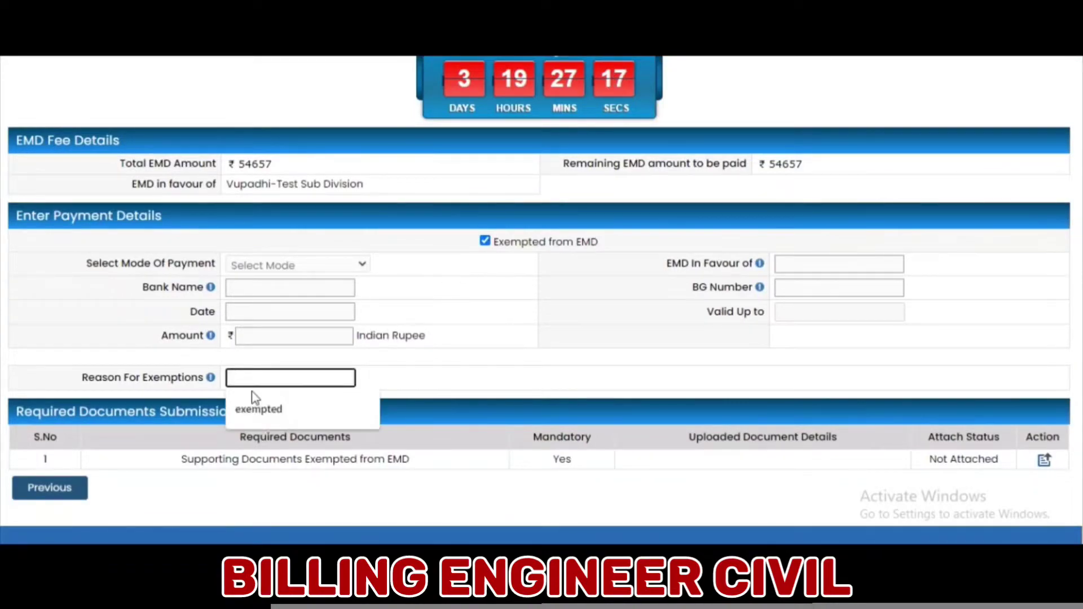
{"action": "left_click", "coordinate": [1044, 460]}
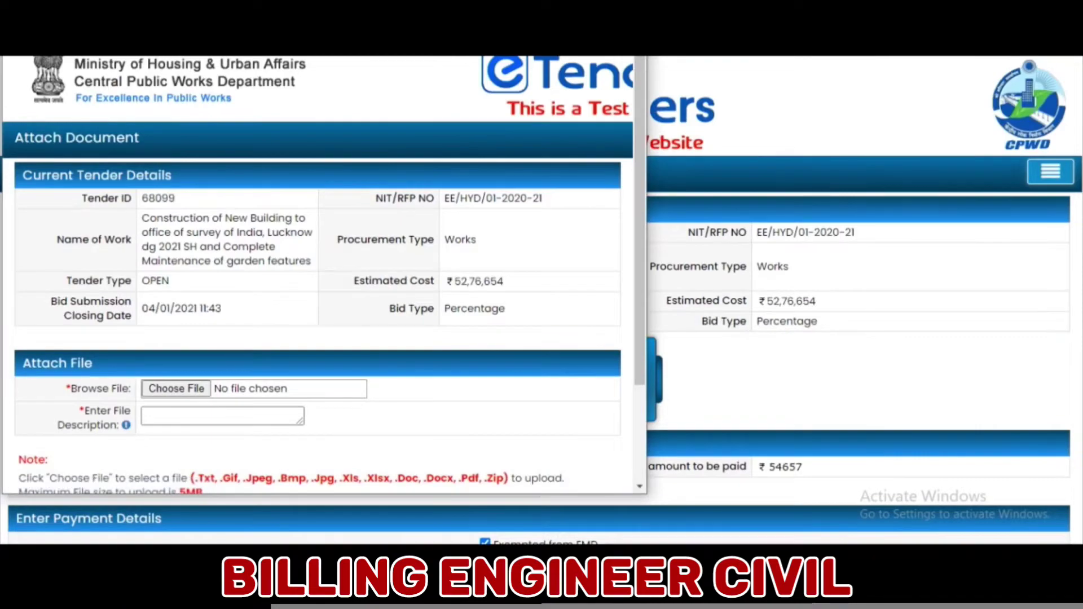
{"action": "key", "text": "Escape"}
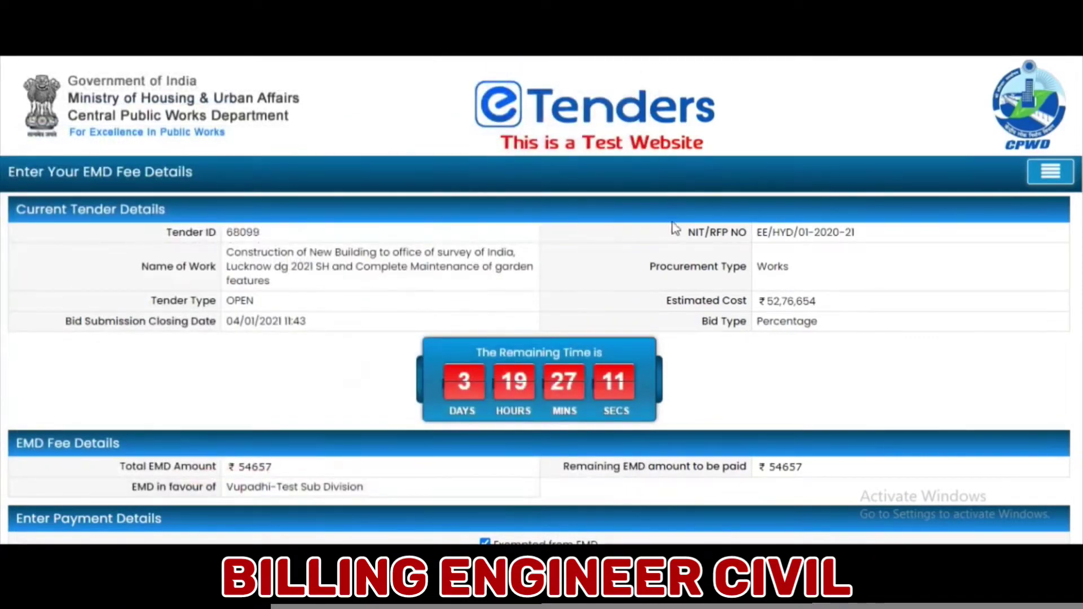
{"action": "scroll", "coordinate": [516, 229], "scroll_direction": "down", "scroll_amount": 5}
- Withdraw the EMD exemption and choose DD as the payment mode
{"action": "left_click", "coordinate": [484, 241]}
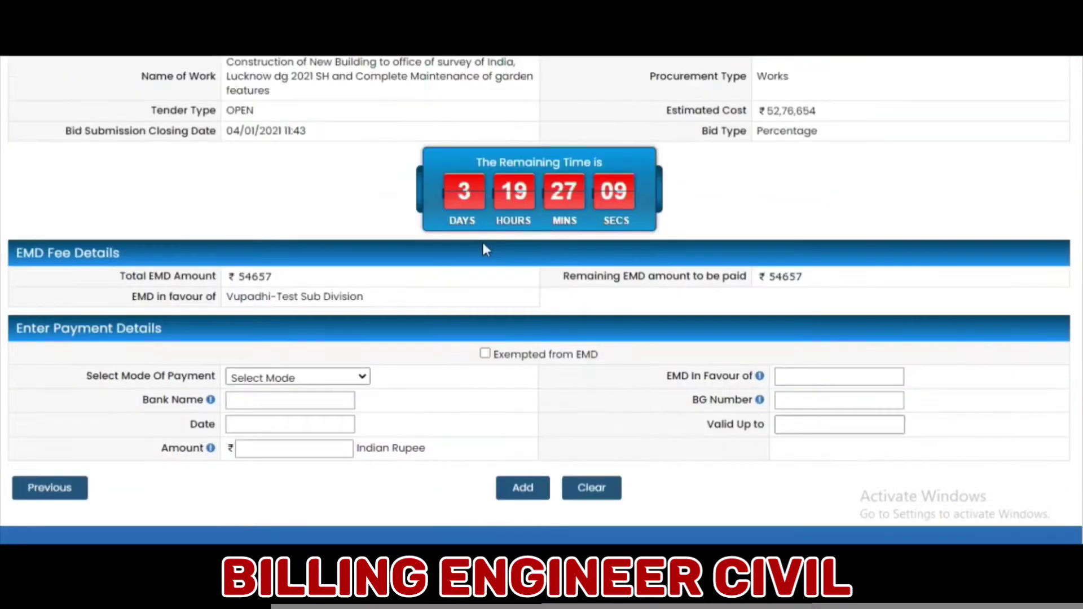
{"action": "left_click", "coordinate": [685, 101]}
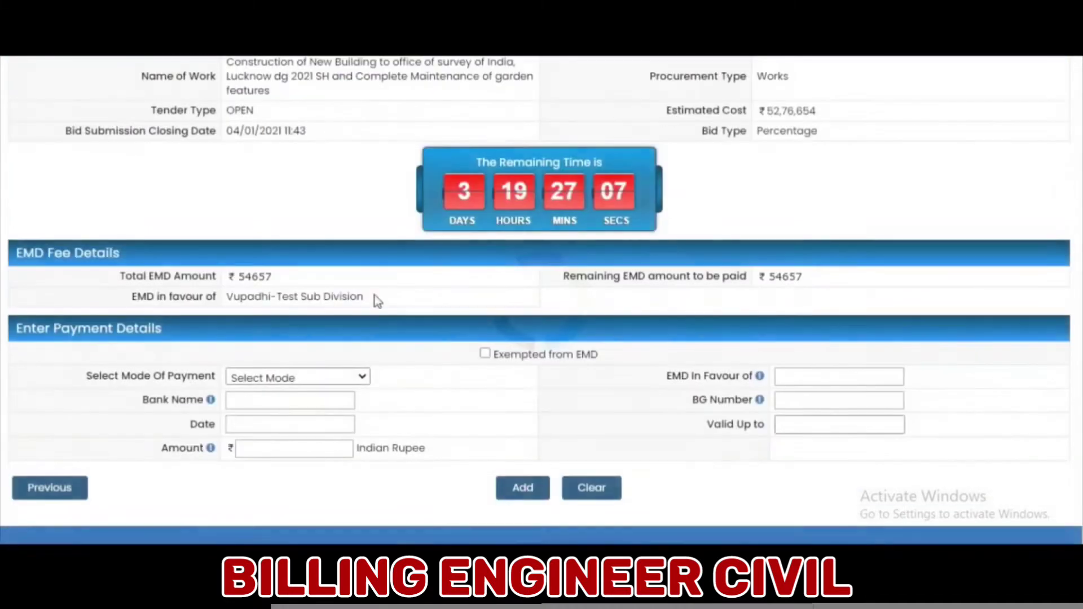
{"action": "left_click", "coordinate": [349, 375]}
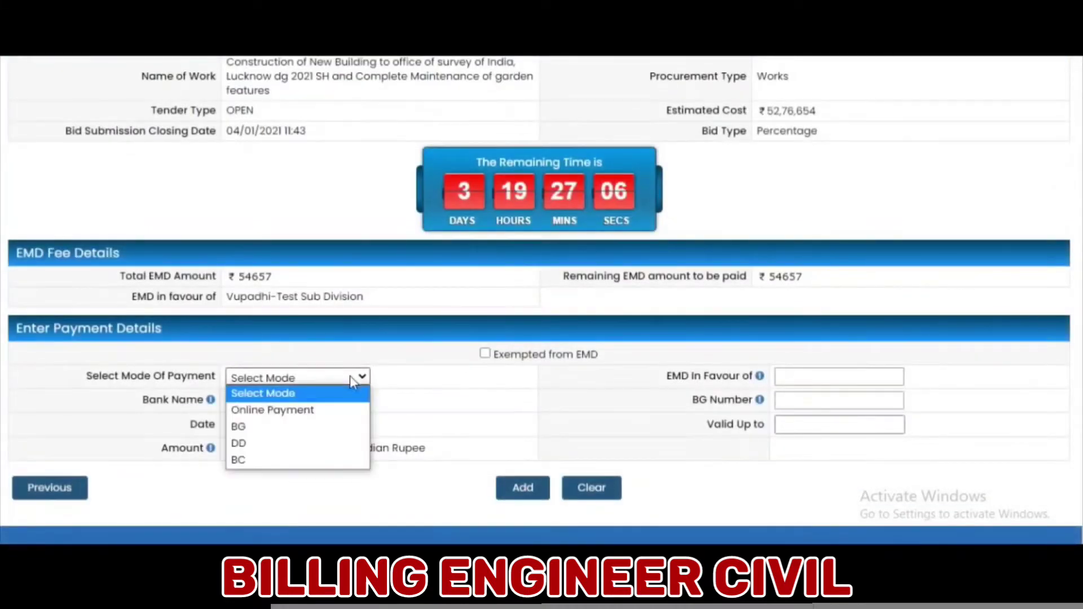
{"action": "left_click", "coordinate": [312, 443]}
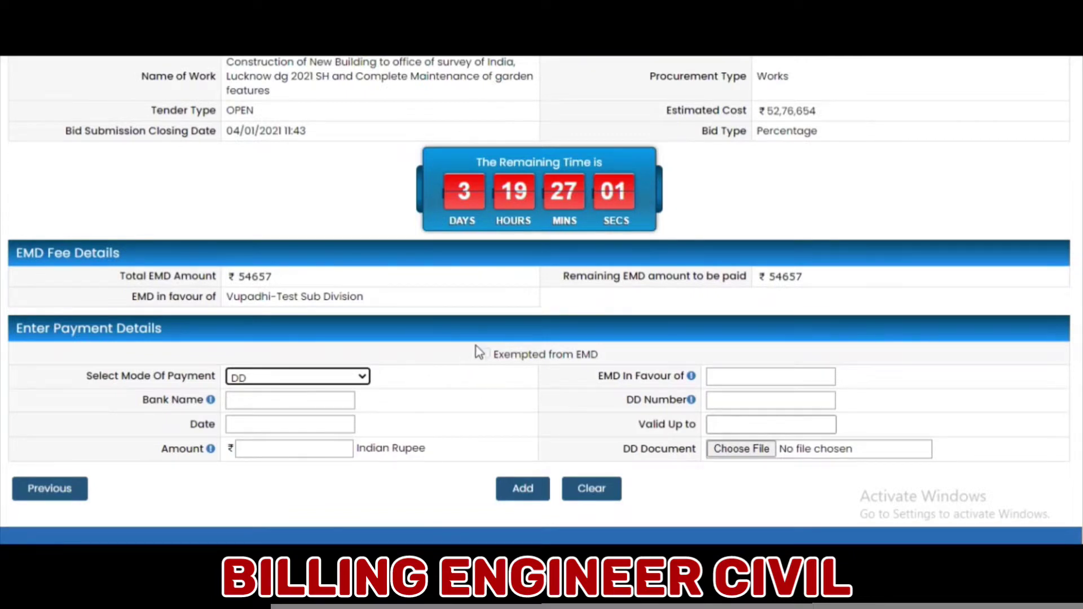
- Enter EMD in favour of CPWD, bank SBI and DD number 1234A
{"action": "left_click", "coordinate": [733, 379]}
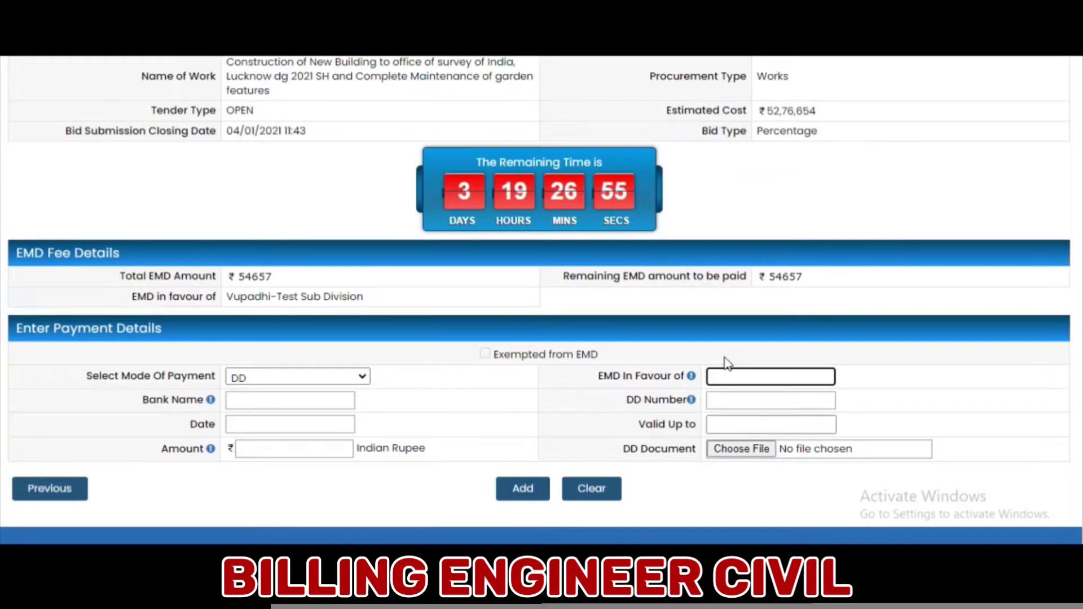
{"action": "type", "text": "WD"}
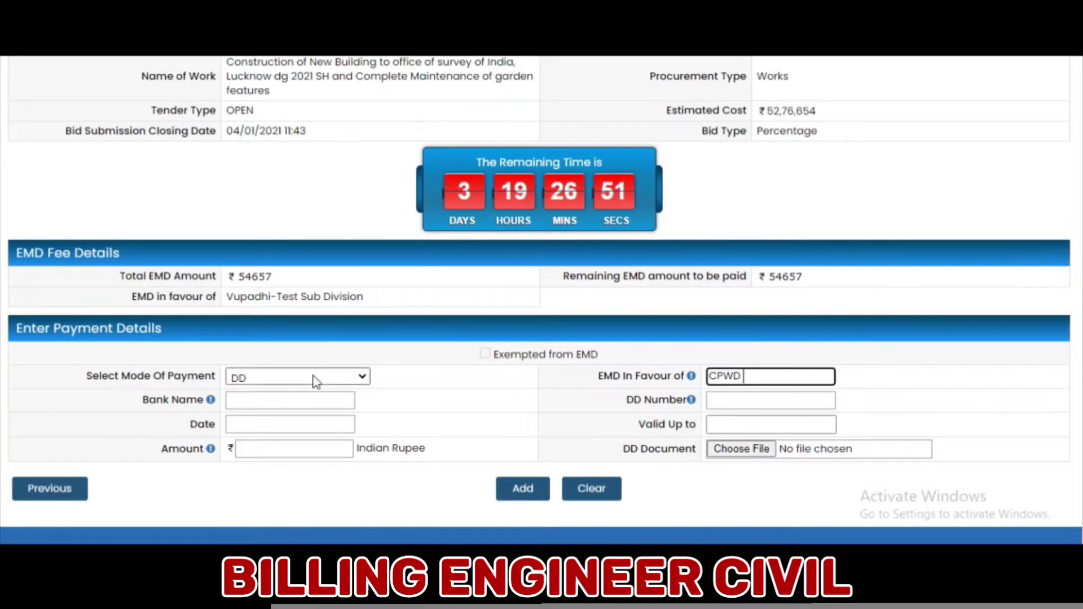
{"action": "left_click", "coordinate": [307, 395]}
{"action": "type", "text": "SBI"}
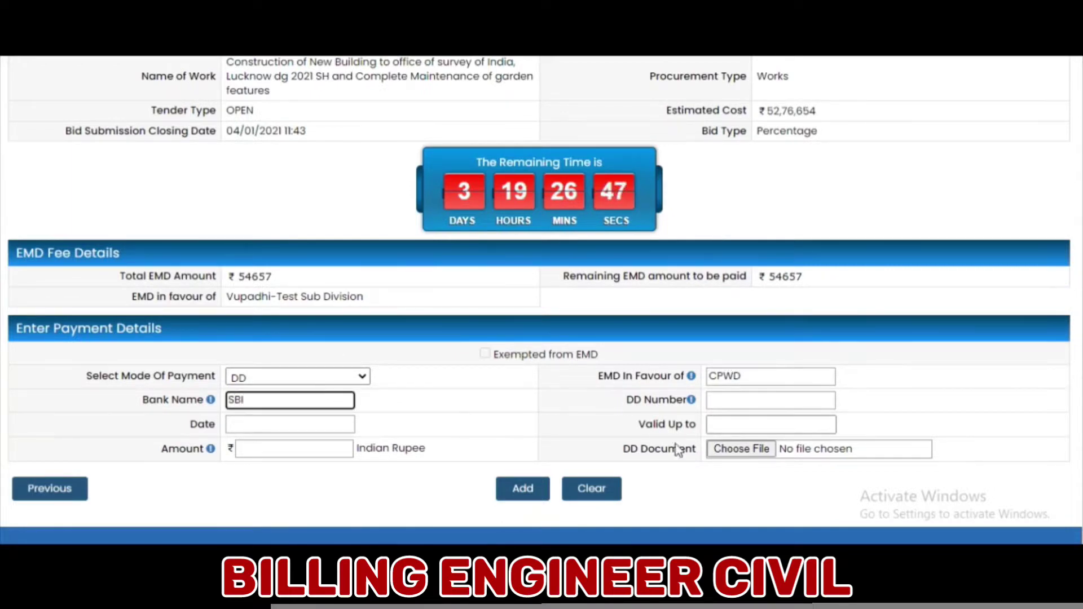
{"action": "left_click", "coordinate": [729, 405]}
{"action": "type", "text": "123"}
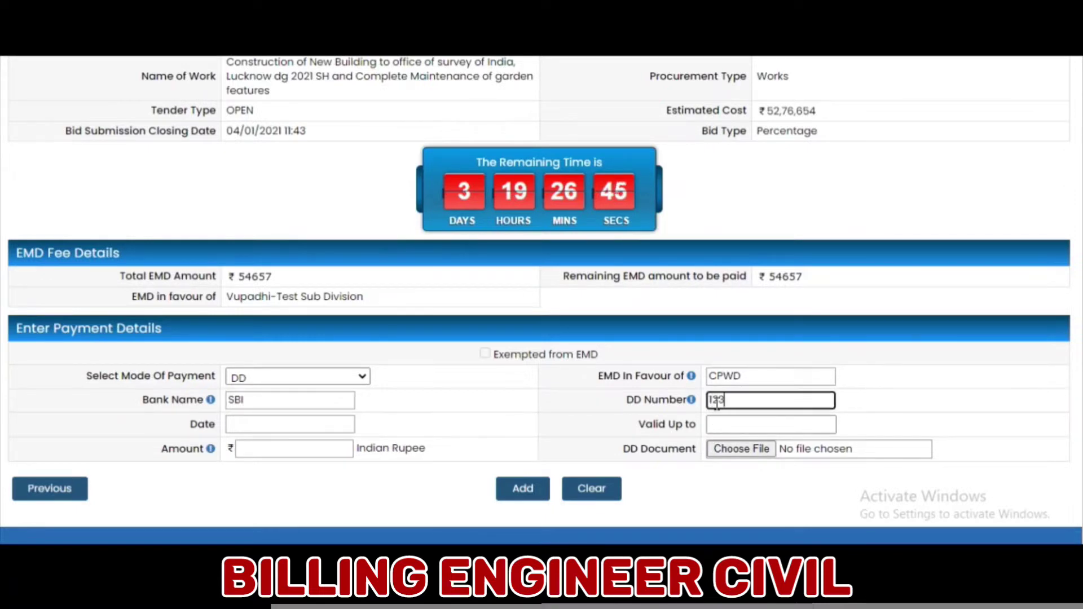
{"action": "type", "text": "4A"}
- Set DD date 30/12/2020, validity 24/02/2021 and amount ₹54657
{"action": "left_click", "coordinate": [278, 424]}
{"action": "left_click", "coordinate": [333, 354]}
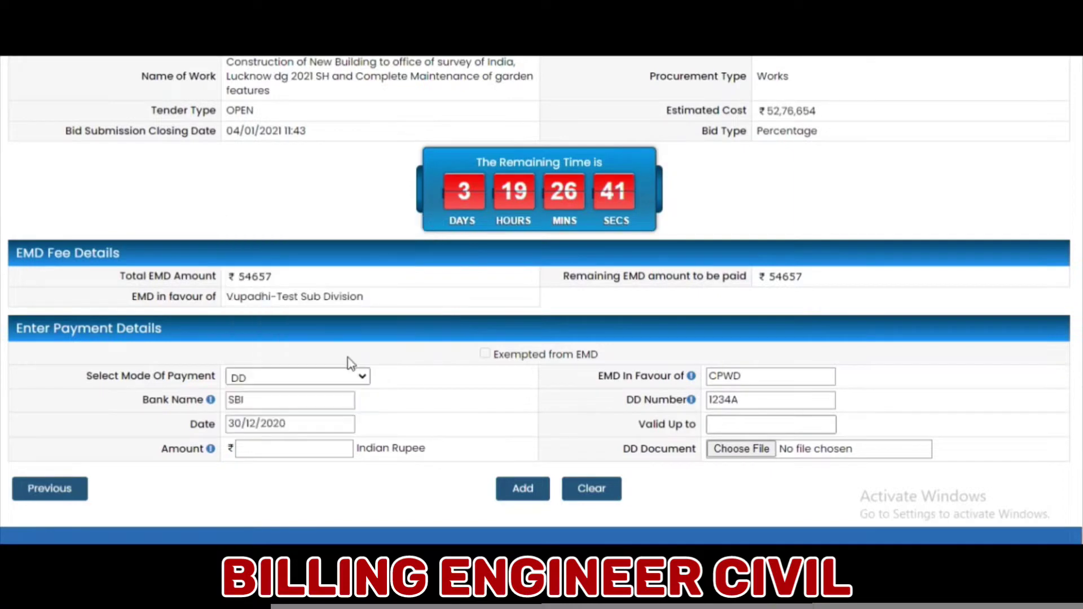
{"action": "left_click", "coordinate": [791, 426]}
{"action": "left_click", "coordinate": [901, 229]}
{"action": "left_click", "coordinate": [901, 229]}
{"action": "left_click", "coordinate": [813, 334]}
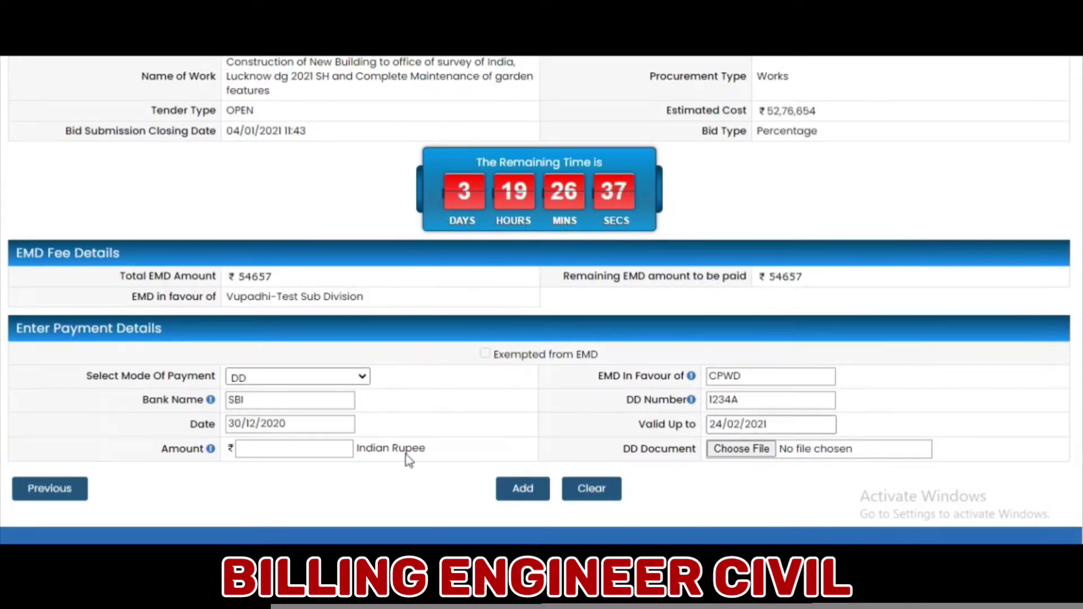
{"action": "left_click", "coordinate": [322, 451]}
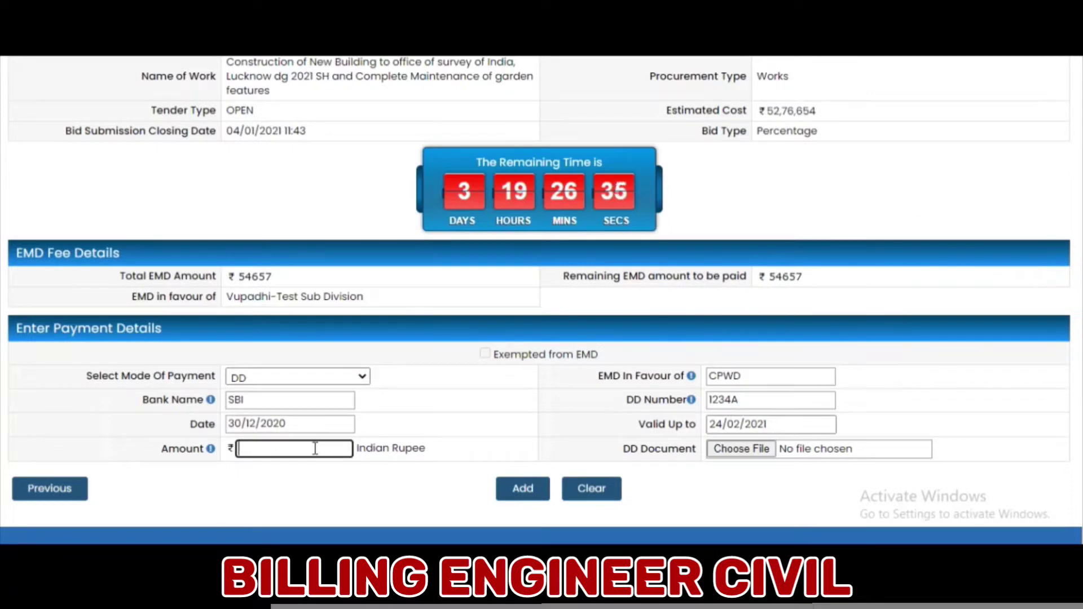
{"action": "type", "text": "54657"}
- Attach EMD.pdf from the CPWD Test Doc folder as the DD document
{"action": "left_click", "coordinate": [741, 451]}
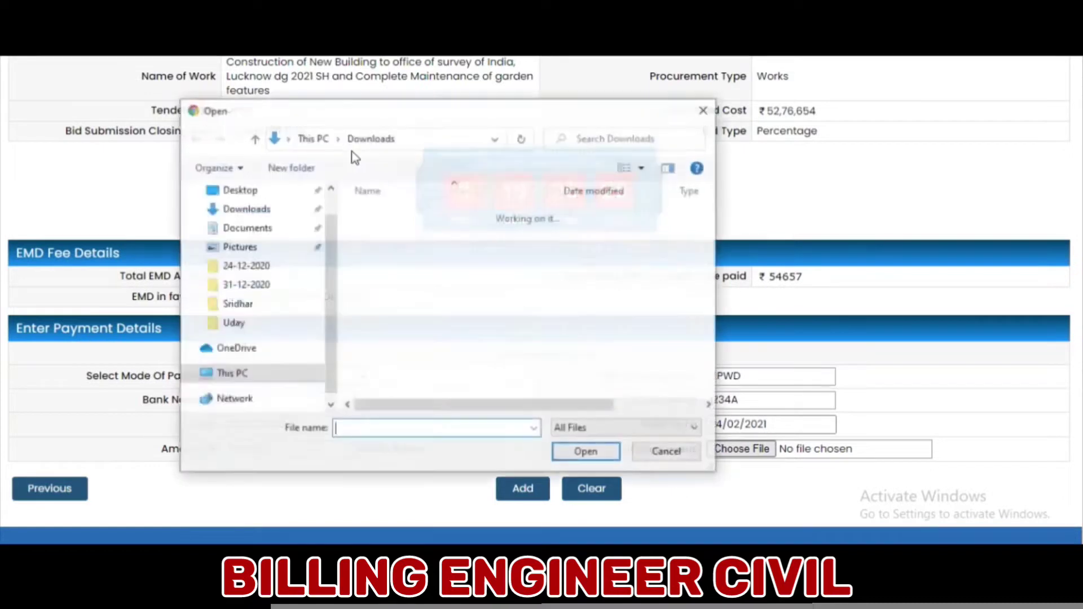
{"action": "left_click", "coordinate": [244, 216]}
{"action": "left_click", "coordinate": [248, 235]}
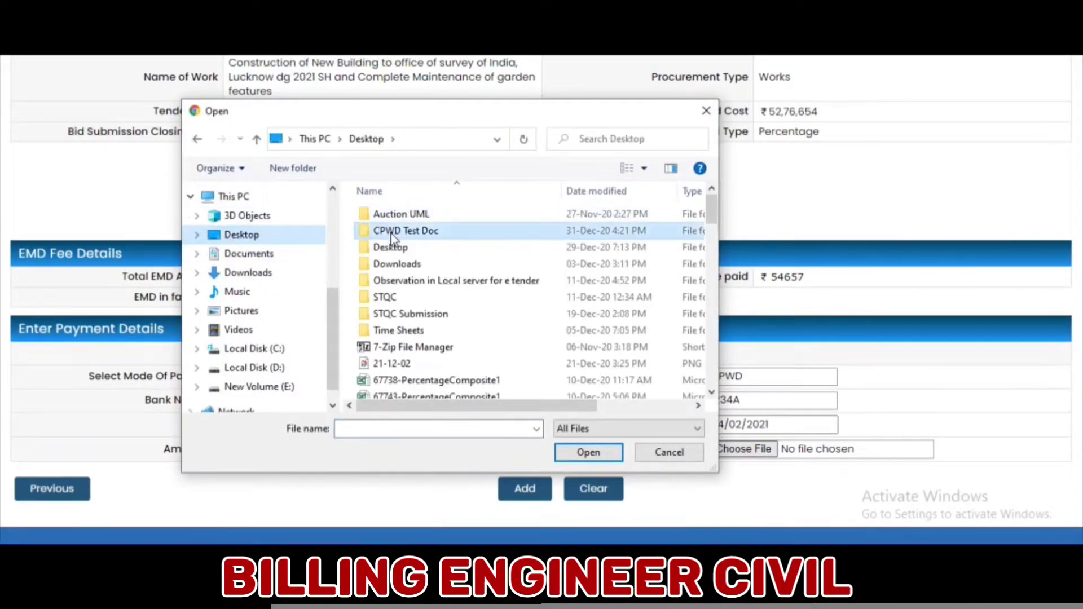
{"action": "double_click", "coordinate": [379, 230]}
{"action": "left_click", "coordinate": [402, 215]}
{"action": "scroll", "coordinate": [401, 216], "scroll_direction": "down", "scroll_amount": 10}
{"action": "left_click", "coordinate": [389, 210]}
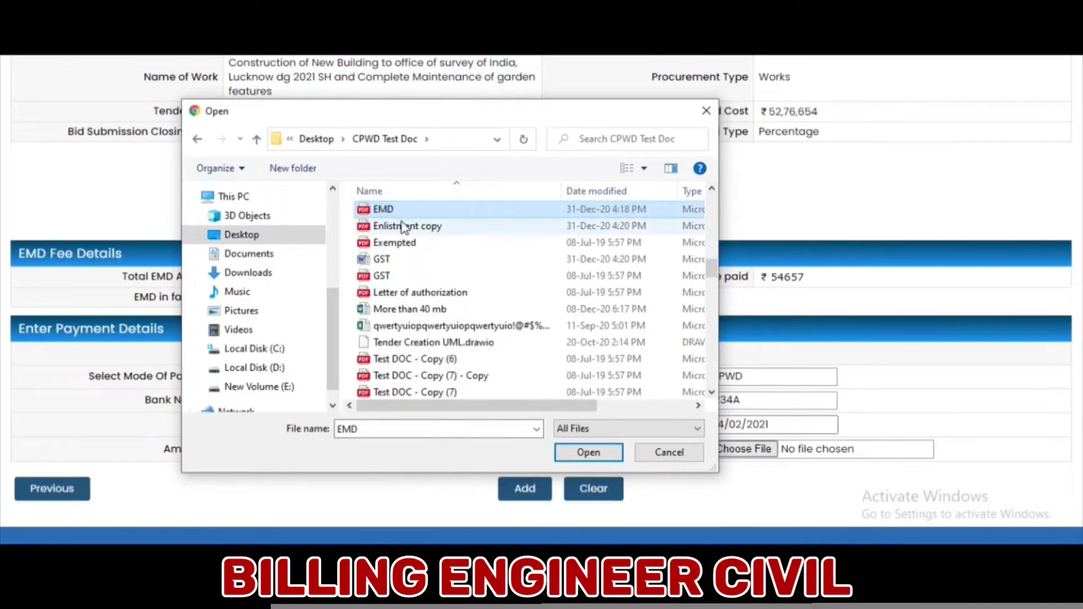
{"action": "left_click", "coordinate": [581, 453]}
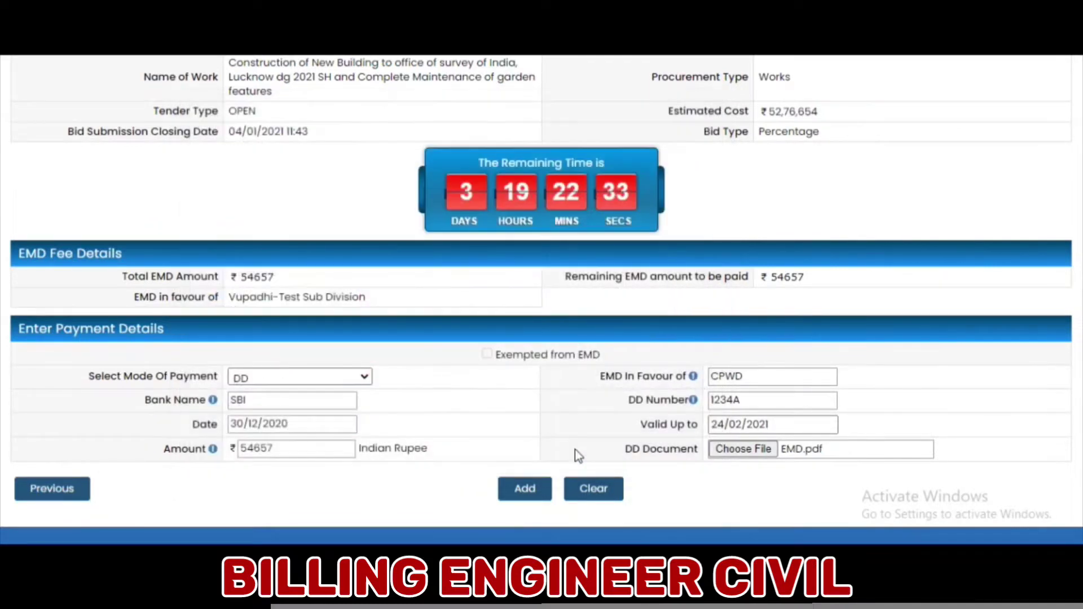
- Add the ₹54657 DD payment, confirm the EMD Fee Details row, and continue
{"action": "left_click", "coordinate": [535, 489]}
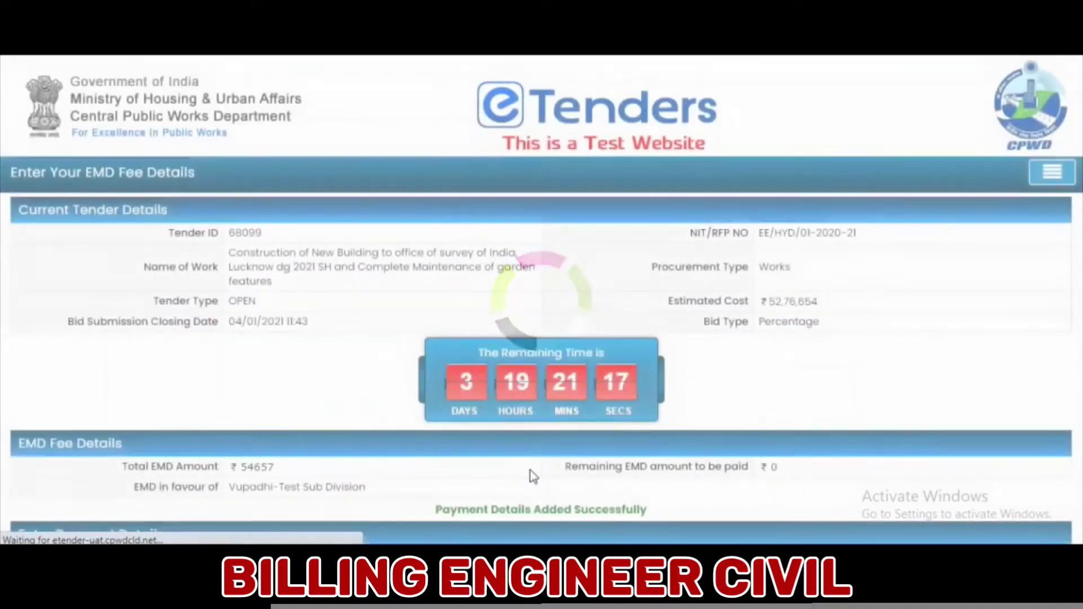
{"action": "scroll", "coordinate": [525, 375], "scroll_direction": "down", "scroll_amount": 7}
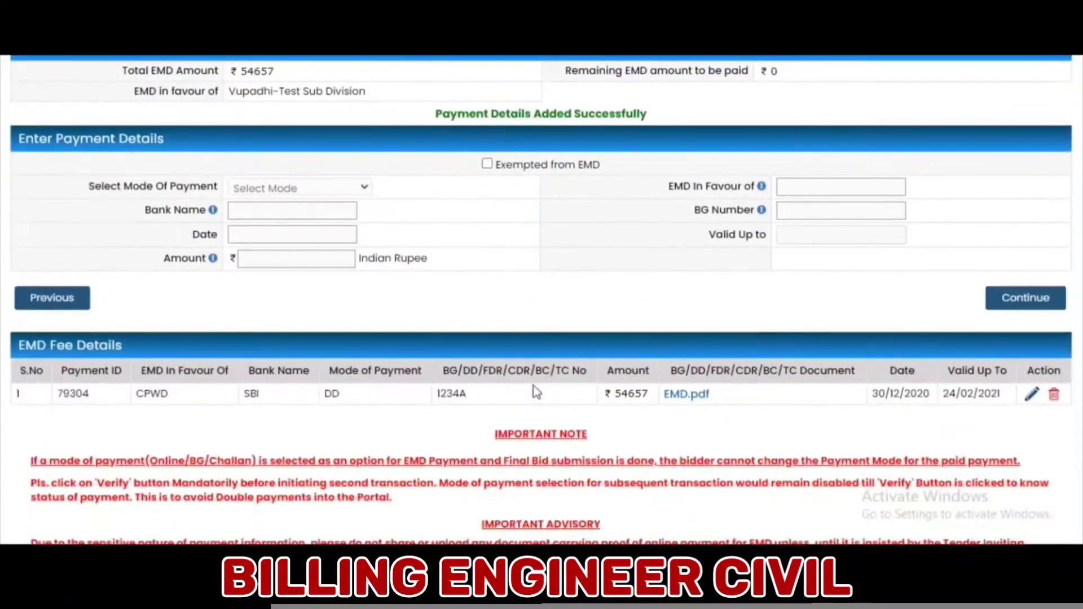
{"action": "left_click", "coordinate": [1015, 303]}
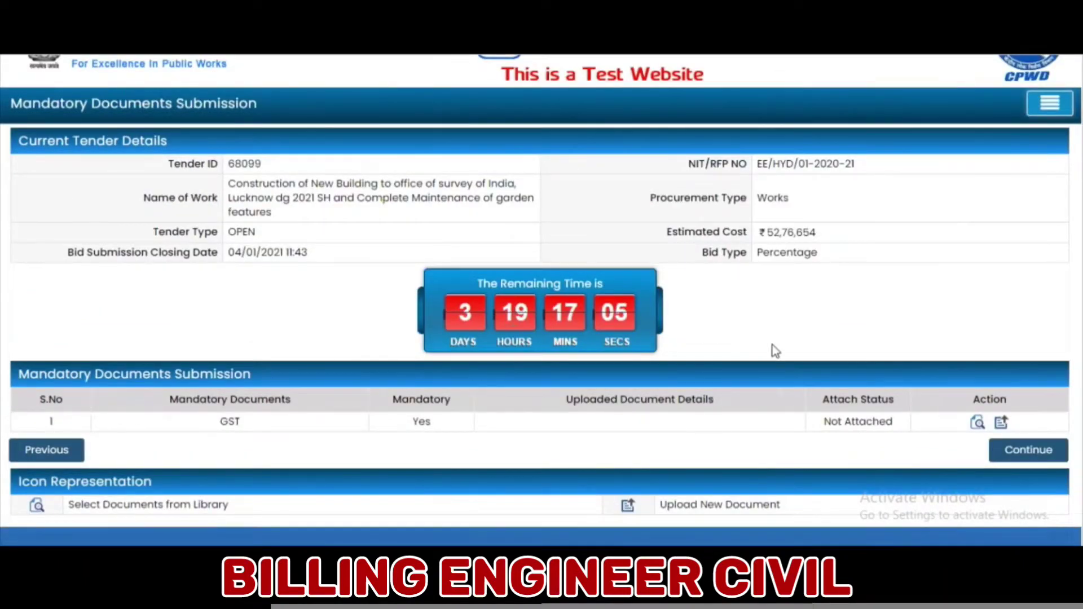
- Choose Gst.pdf from the test documents folder for the GST upload
{"action": "left_click", "coordinate": [1002, 423]}
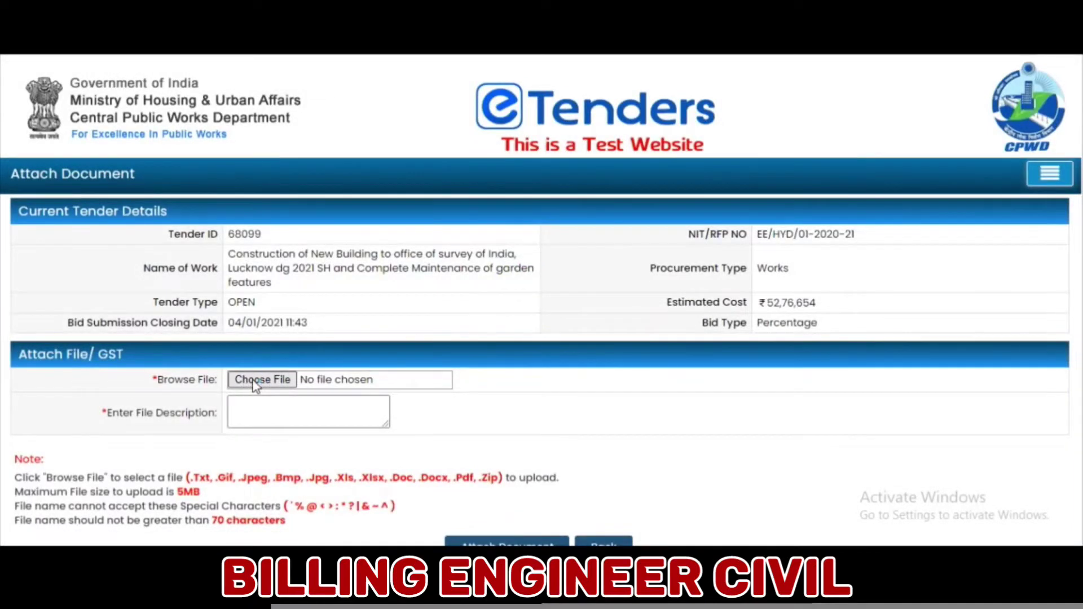
{"action": "left_click", "coordinate": [256, 385]}
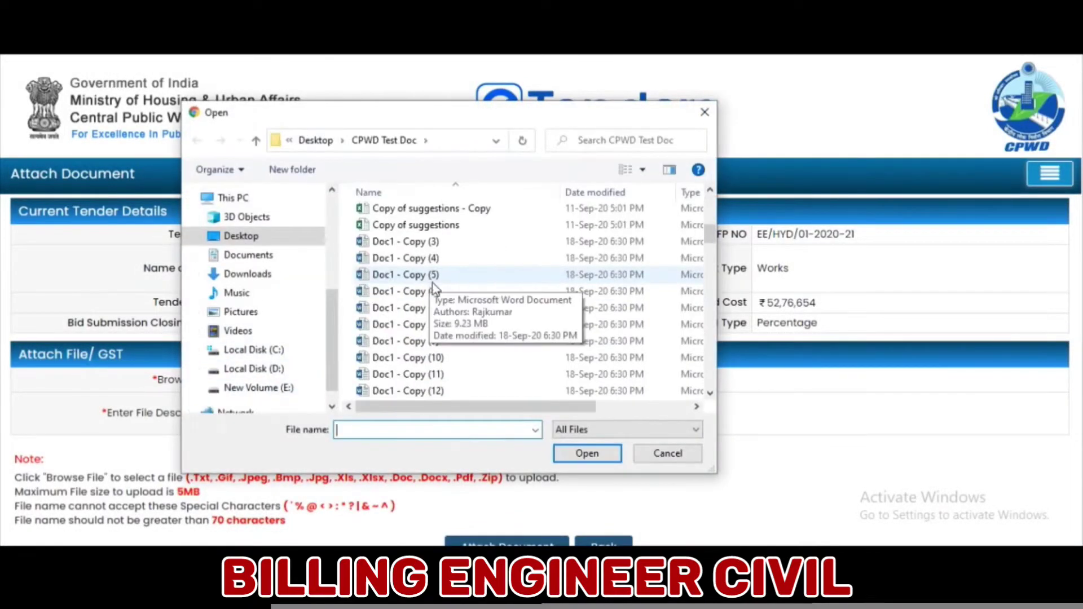
{"action": "type", "text": "g"}
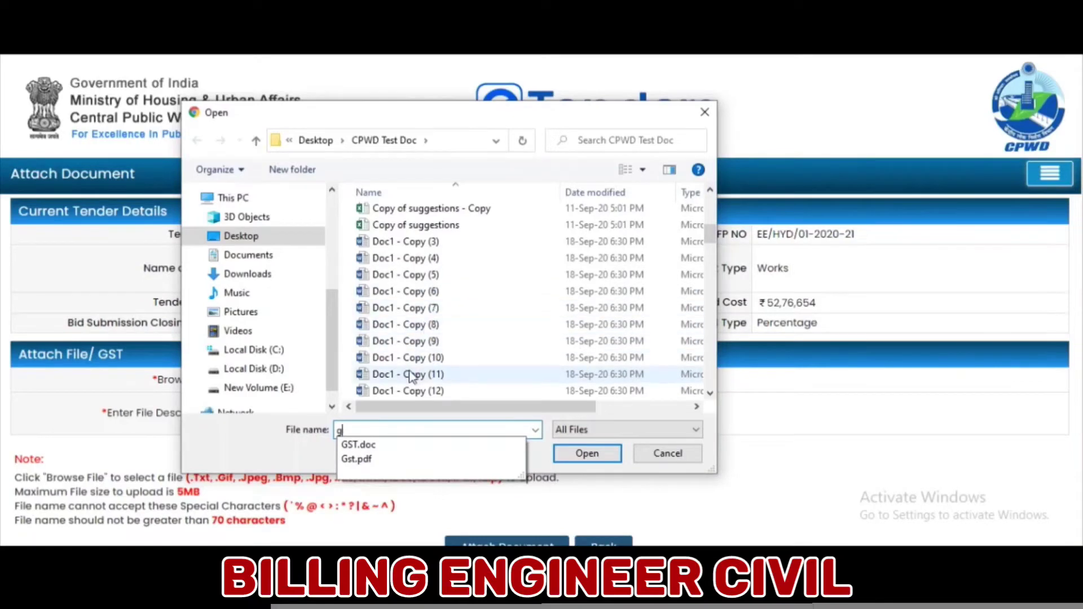
{"action": "type", "text": "g"}
{"action": "key", "text": "BackSpace"}
{"action": "key", "text": "BackSpace"}
{"action": "type", "text": "g"}
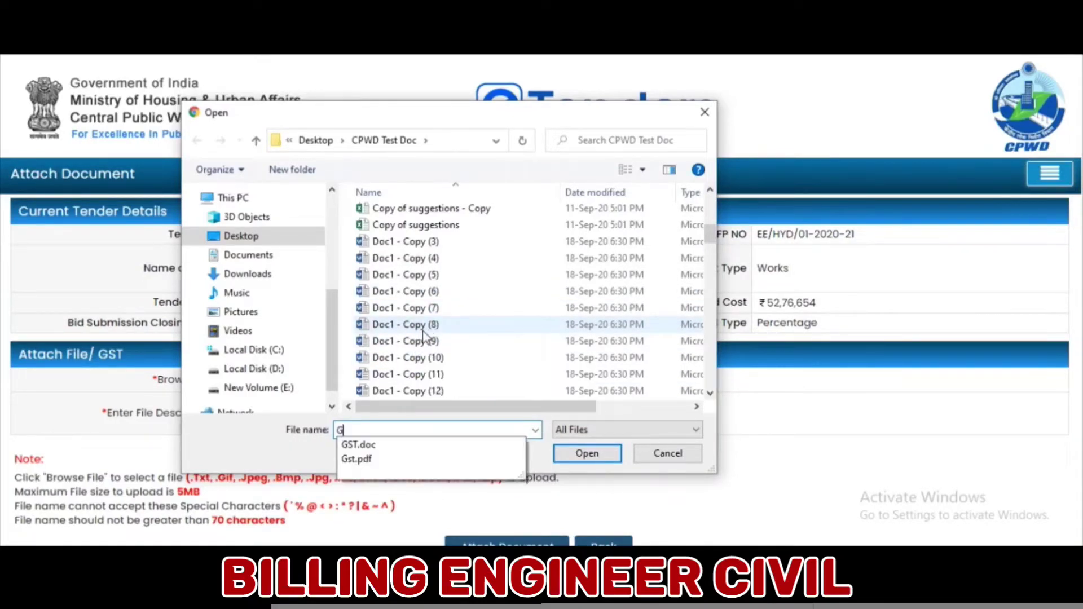
{"action": "left_click", "coordinate": [433, 326]}
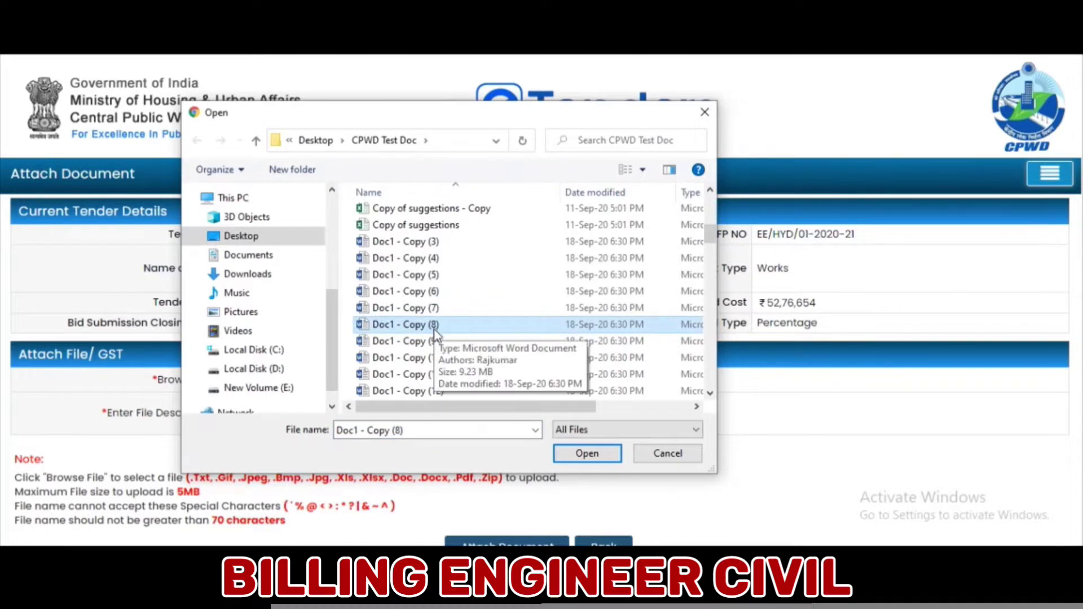
{"action": "key", "text": "g"}
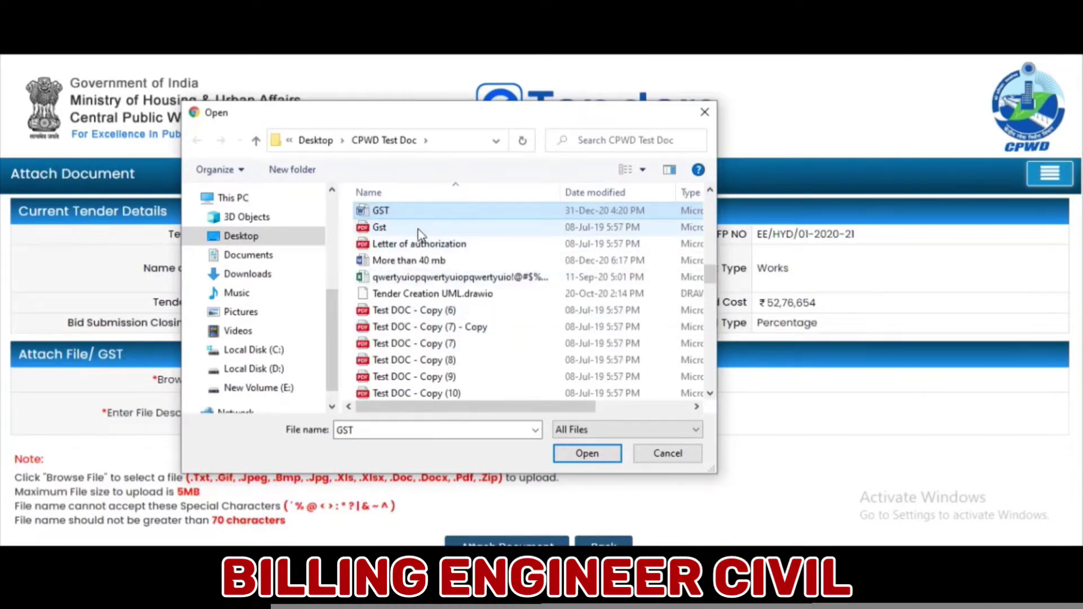
{"action": "left_click", "coordinate": [418, 228]}
{"action": "left_click", "coordinate": [587, 453]}
- Enter the file description 'GST document' and review the allowed file type notes
{"action": "left_click", "coordinate": [308, 411]}
{"action": "type", "text": "G"}
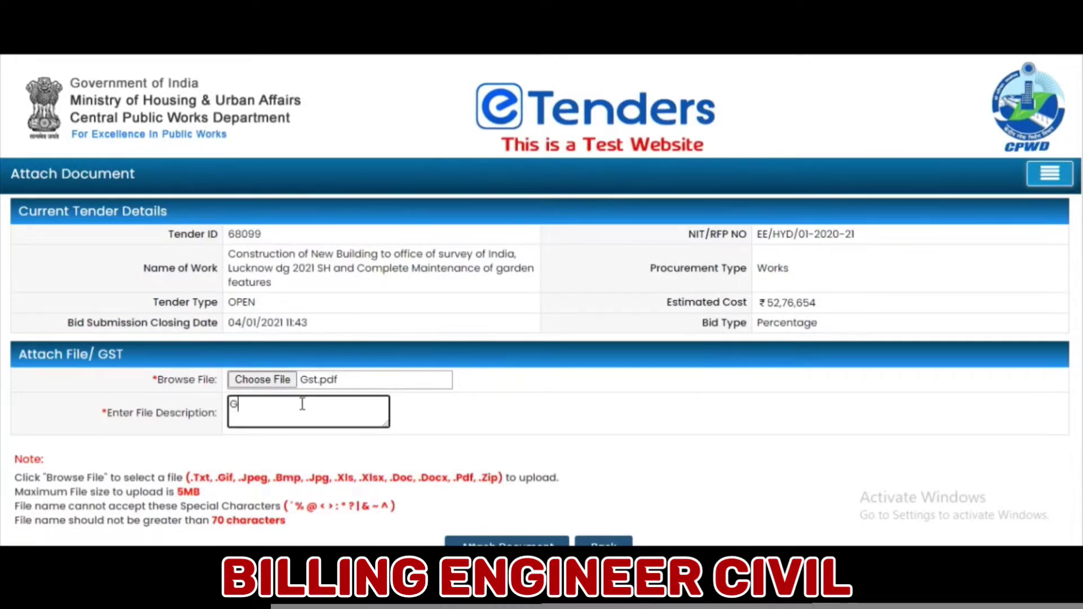
{"action": "type", "text": "ST document"}
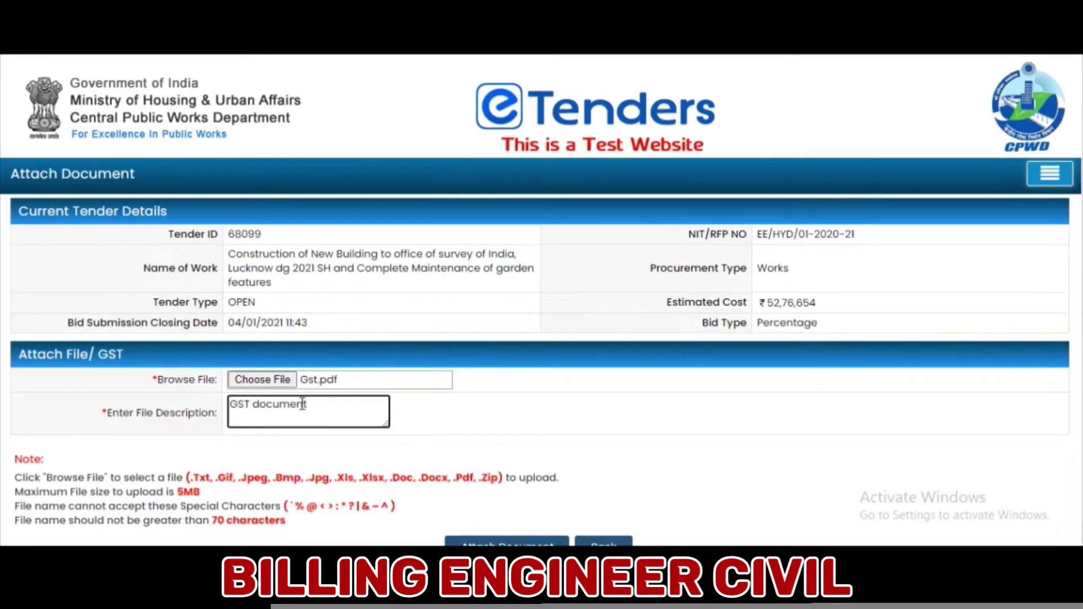
{"action": "scroll", "coordinate": [301, 433], "scroll_direction": "down", "scroll_amount": 1}
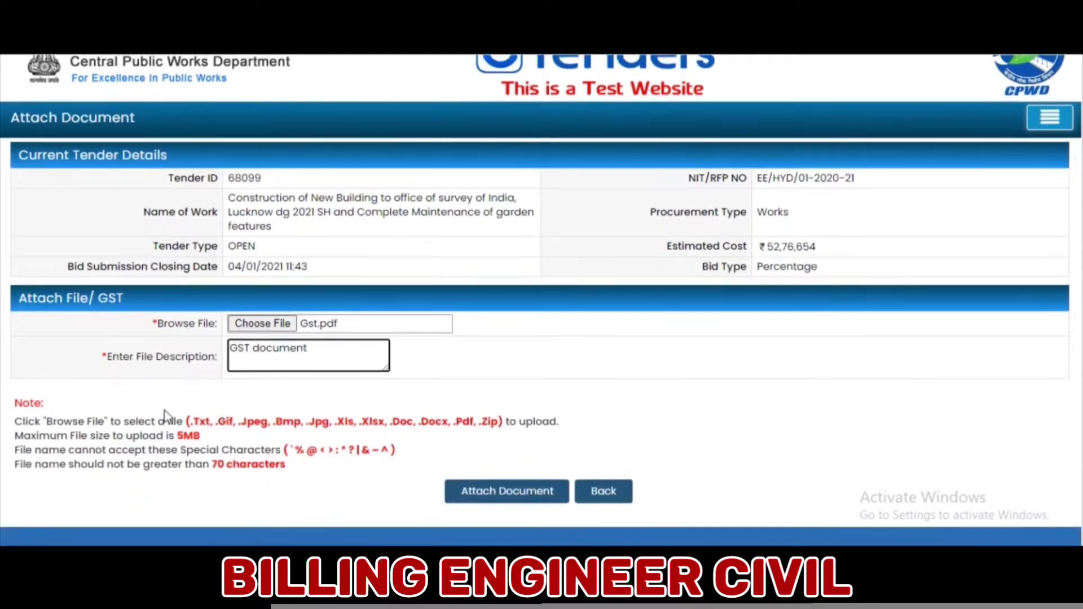
{"action": "left_click_drag", "start_coordinate": [17, 403], "coordinate": [214, 441]}
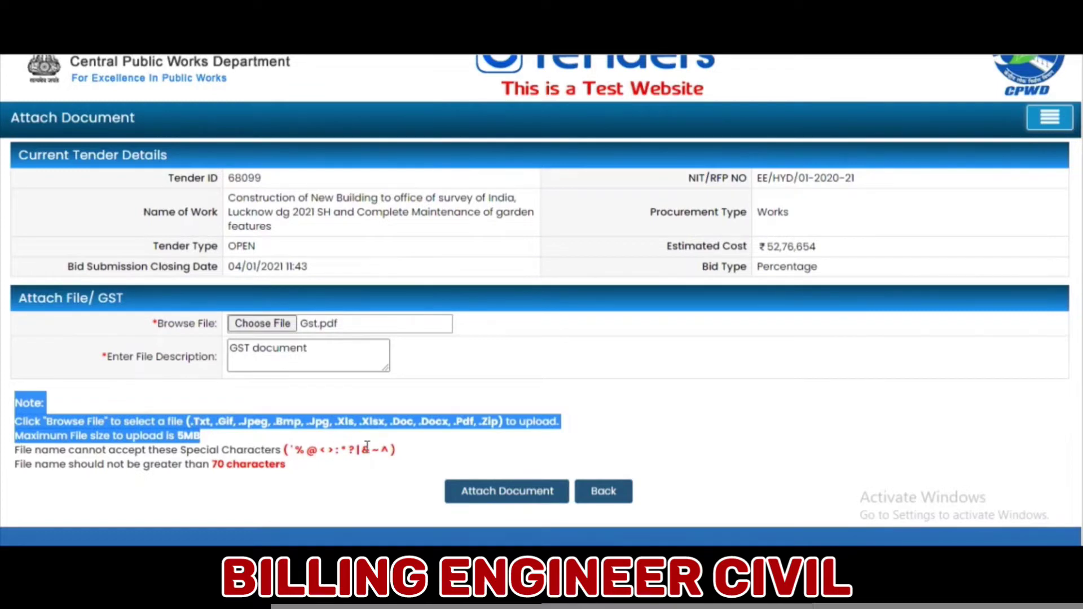
{"action": "left_click_drag", "start_coordinate": [139, 449], "coordinate": [203, 463]}
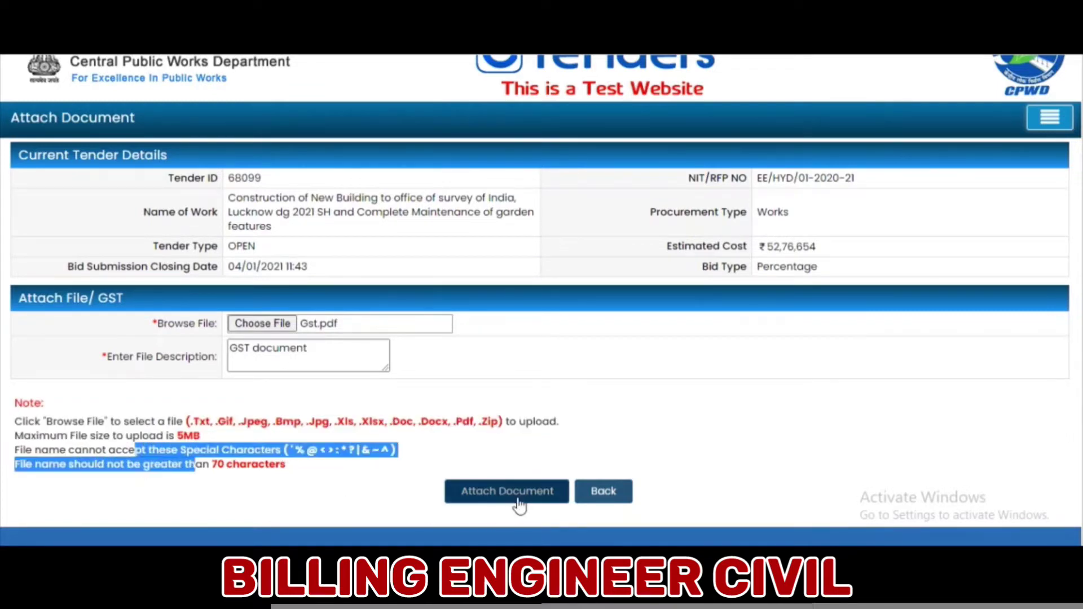
{"action": "left_click", "coordinate": [522, 462]}
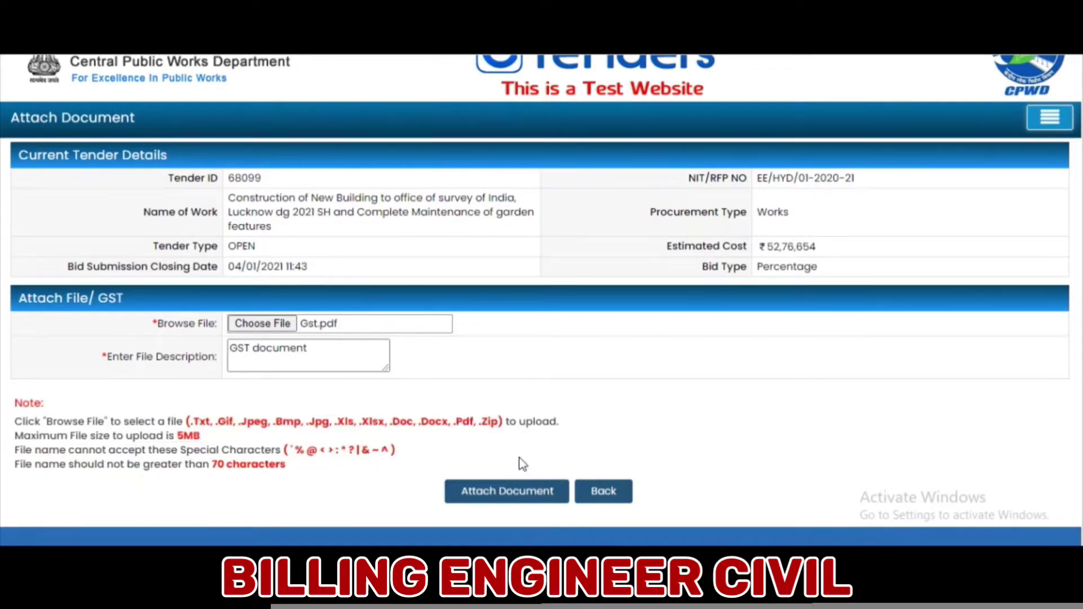
- Upload Gst.pdf with its description so GST is listed as Attached
{"action": "left_click", "coordinate": [509, 492]}
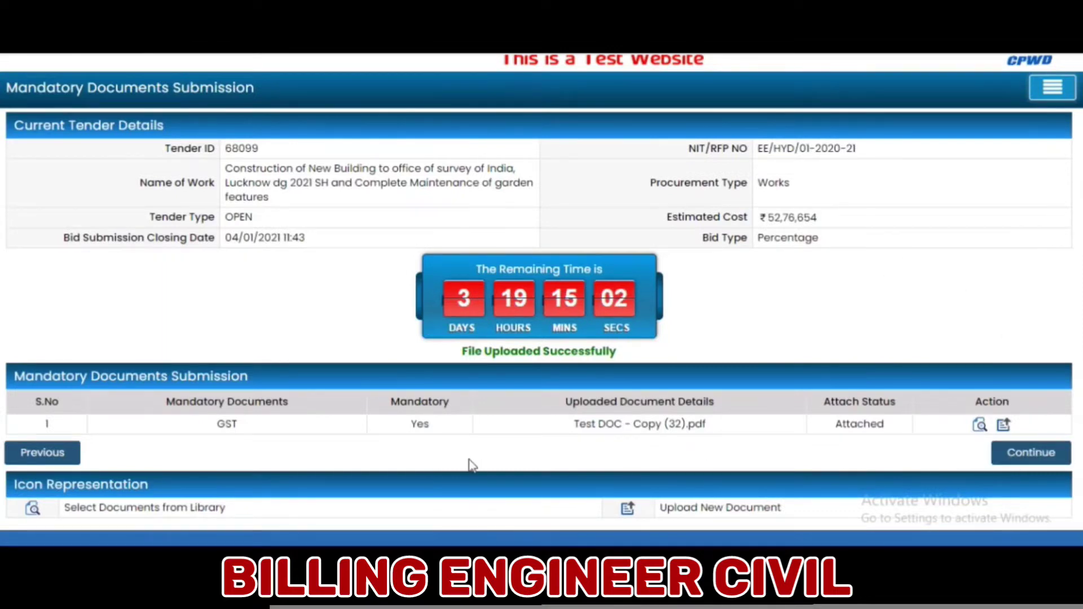
- Continue to Bid Forms and view the PQ Eligibility, Technical Eligibility and Price Bid rows
{"action": "left_click", "coordinate": [1056, 458]}
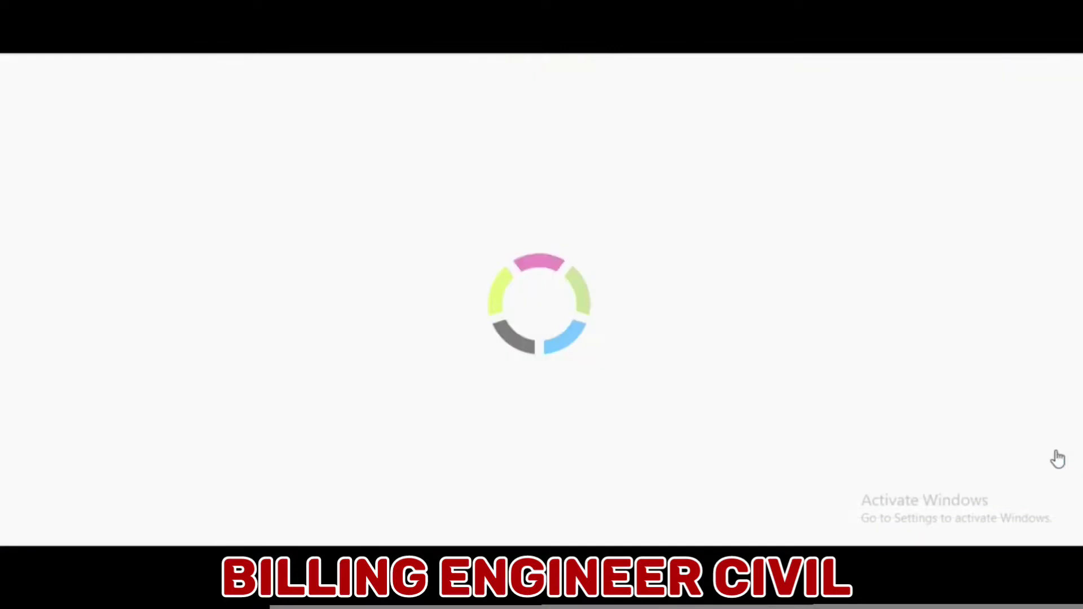
{"action": "scroll", "coordinate": [520, 444], "scroll_direction": "down", "scroll_amount": 1}
{"action": "scroll", "coordinate": [520, 439], "scroll_direction": "down", "scroll_amount": 3}
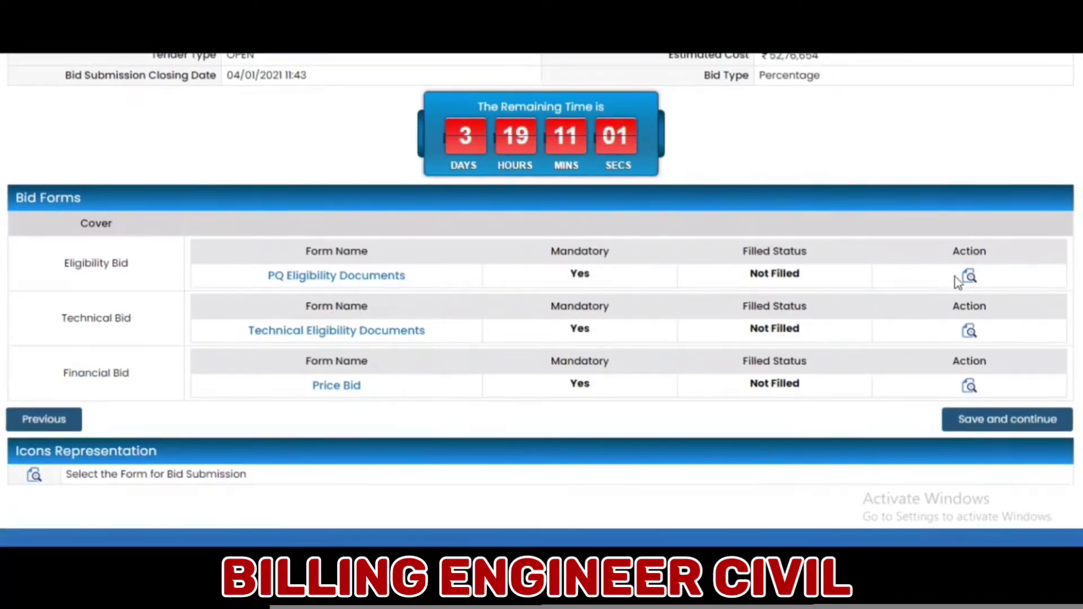
- In PQ Eligibility Documents, choose Enlistment copy.pdf for the enlistment order upload
{"action": "left_click", "coordinate": [969, 278]}
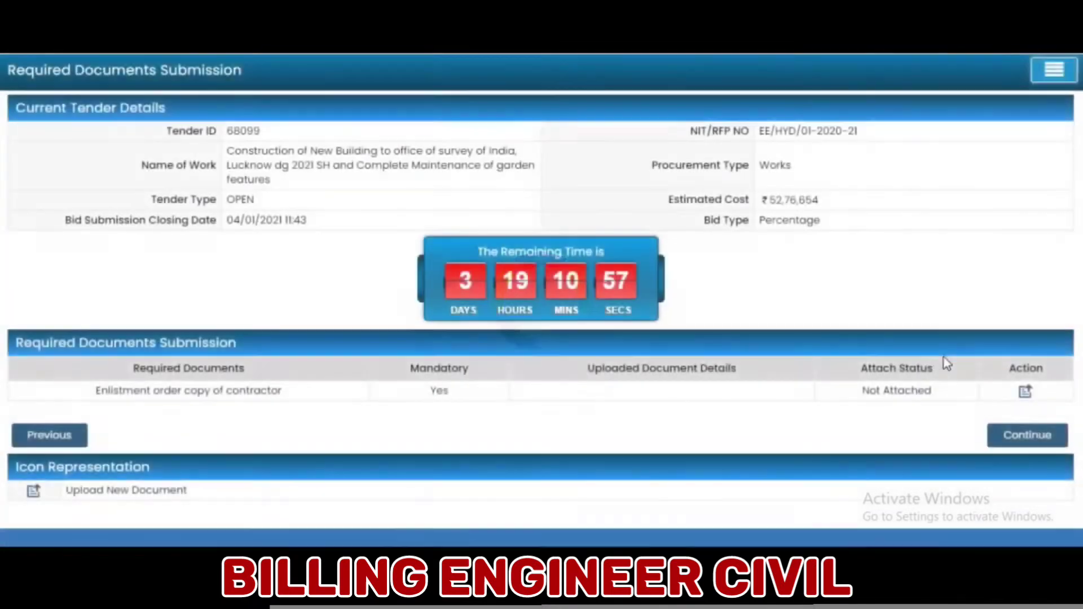
{"action": "left_click", "coordinate": [1025, 393]}
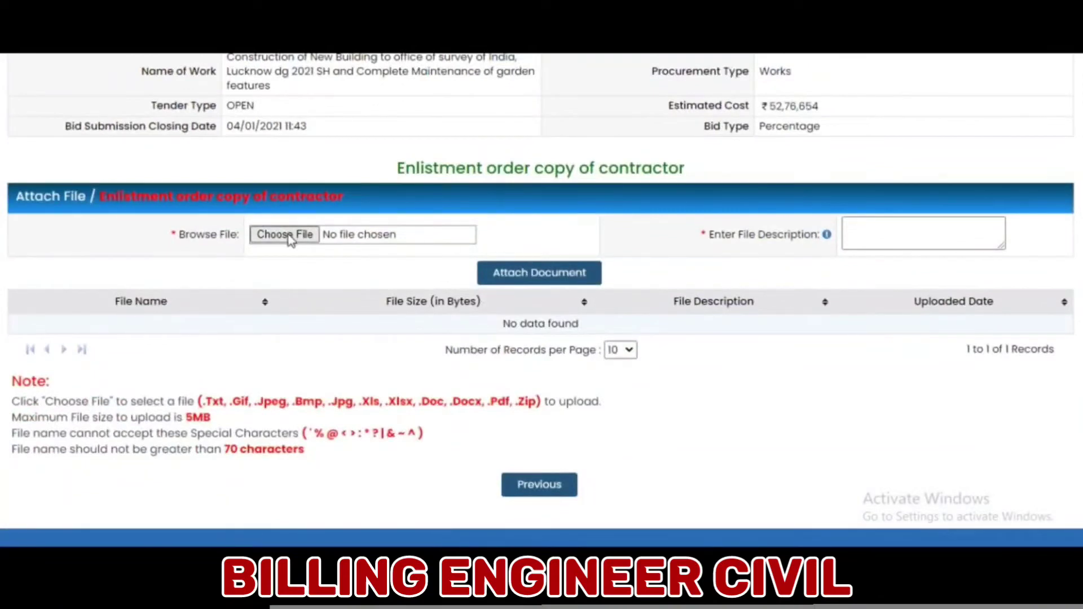
{"action": "left_click", "coordinate": [291, 239]}
{"action": "left_click", "coordinate": [395, 232]}
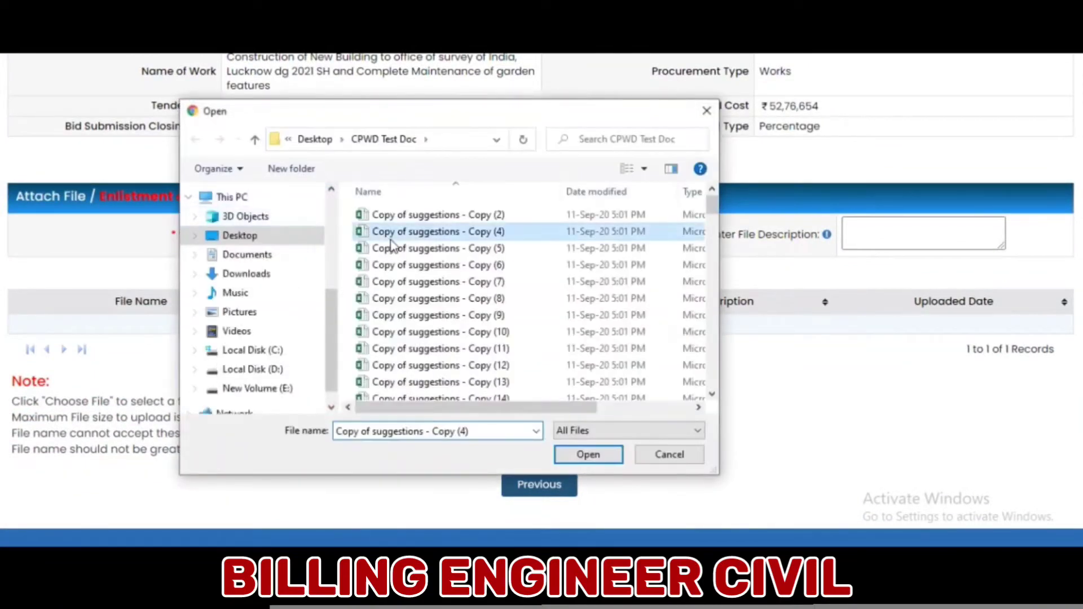
{"action": "key", "text": "e"}
{"action": "left_click", "coordinate": [422, 230]}
{"action": "left_click", "coordinate": [579, 456]}
- Describe it as 'Enlistment Order document' and attach it encrypted with the ENC certificate
{"action": "left_click", "coordinate": [876, 232]}
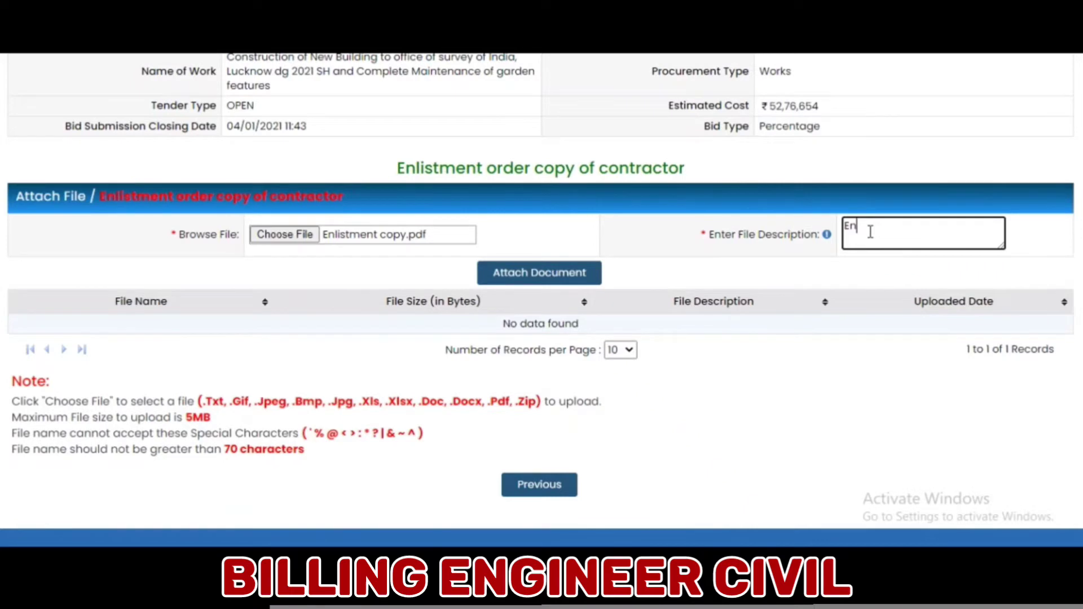
{"action": "type", "text": "Enlistment Order document"}
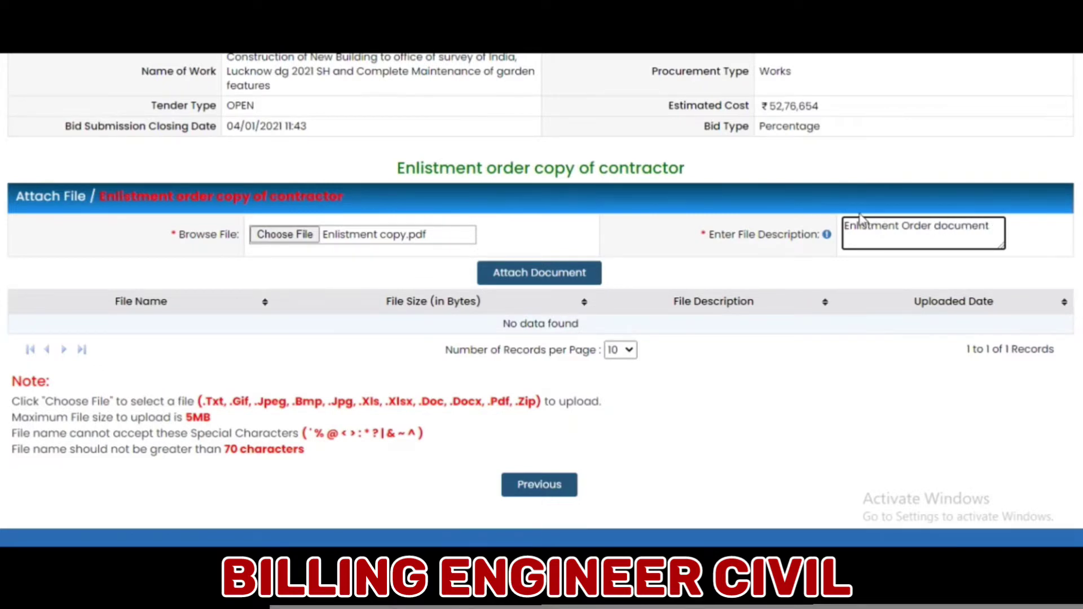
{"action": "left_click", "coordinate": [545, 275]}
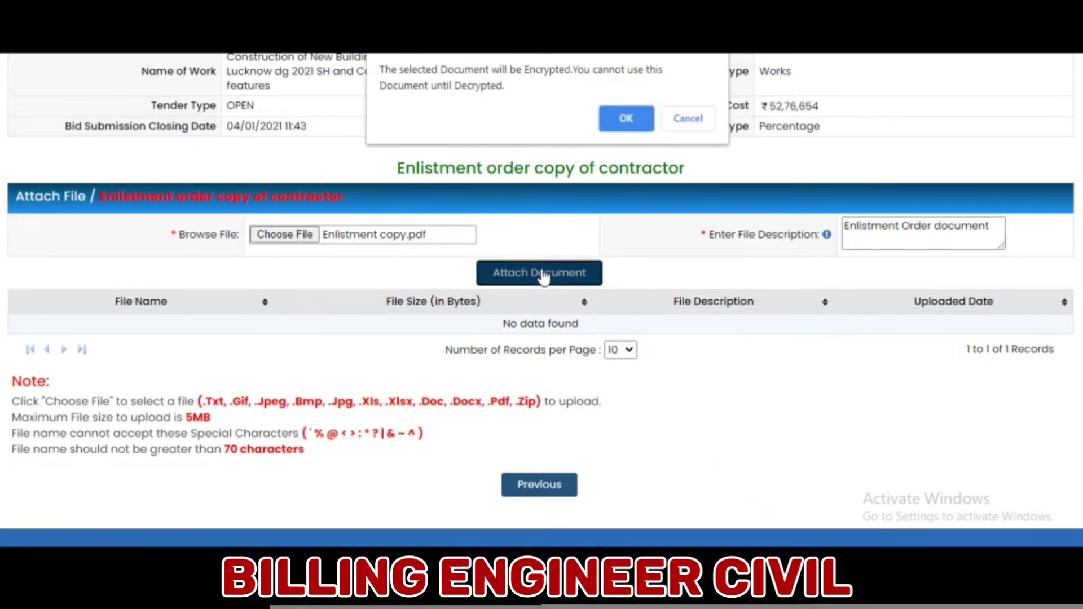
{"action": "left_click", "coordinate": [626, 118]}
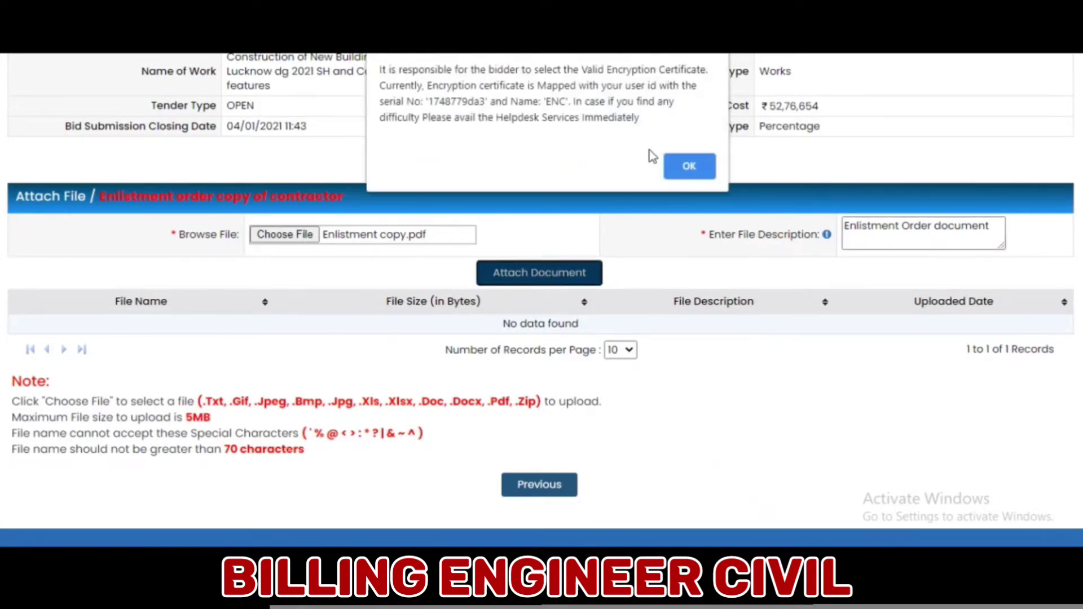
{"action": "left_click", "coordinate": [688, 165]}
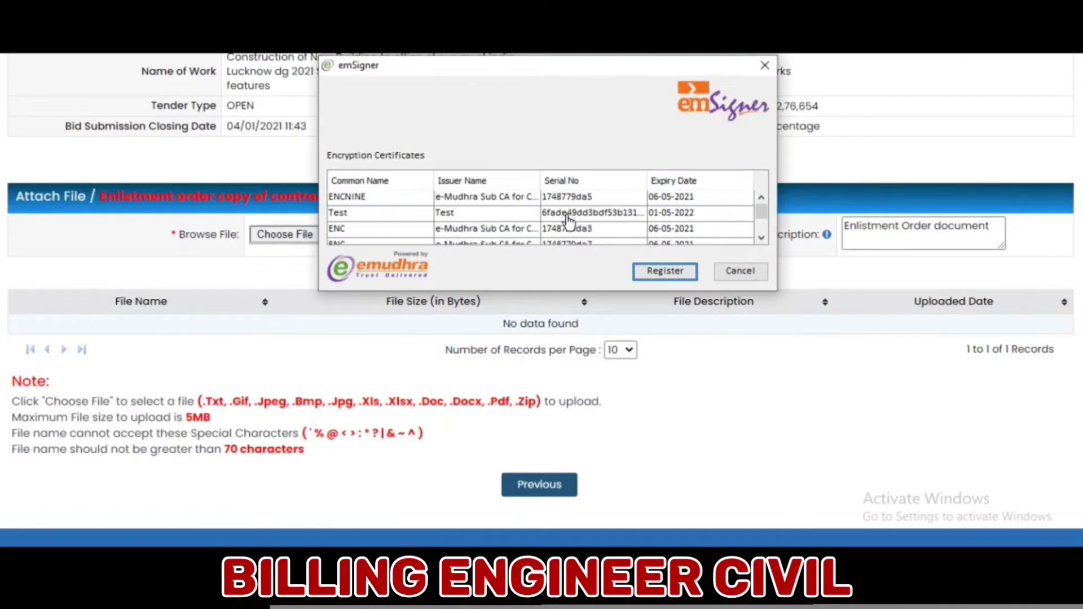
{"action": "left_click", "coordinate": [569, 228]}
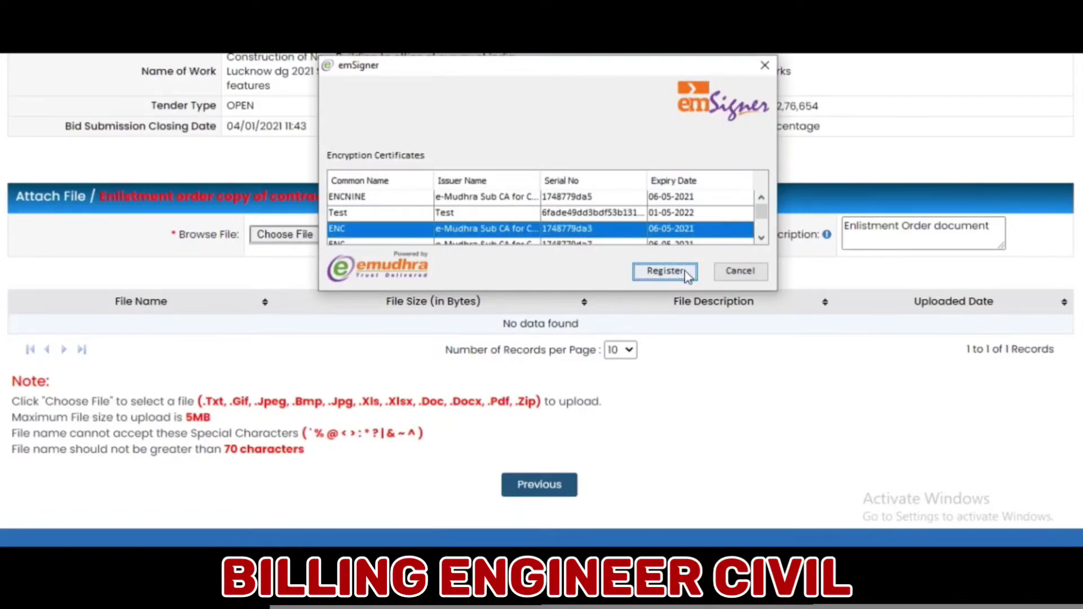
{"action": "left_click", "coordinate": [665, 271]}
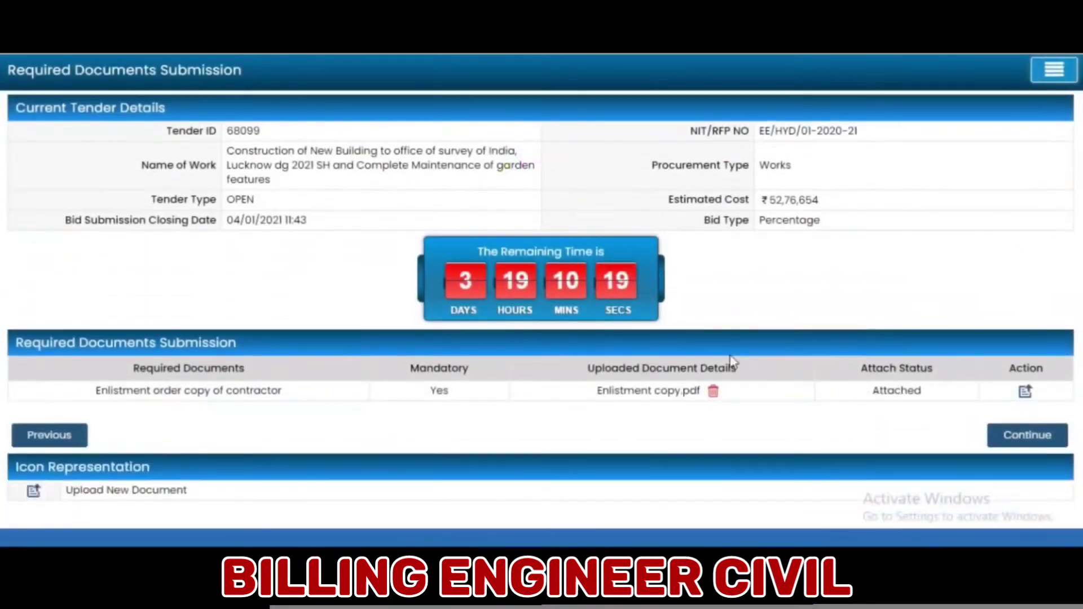
- Return to Bid Forms and open the Technical Eligibility Documents form
{"action": "left_click", "coordinate": [1009, 436]}
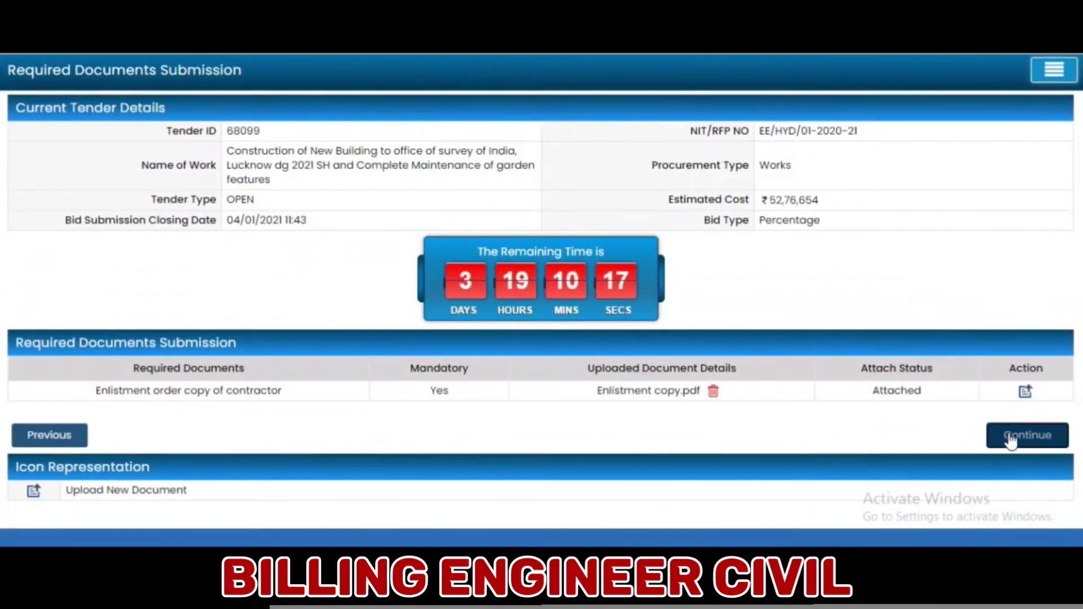
{"action": "scroll", "coordinate": [677, 440], "scroll_direction": "down", "scroll_amount": 2}
{"action": "scroll", "coordinate": [640, 447], "scroll_direction": "down", "scroll_amount": 2}
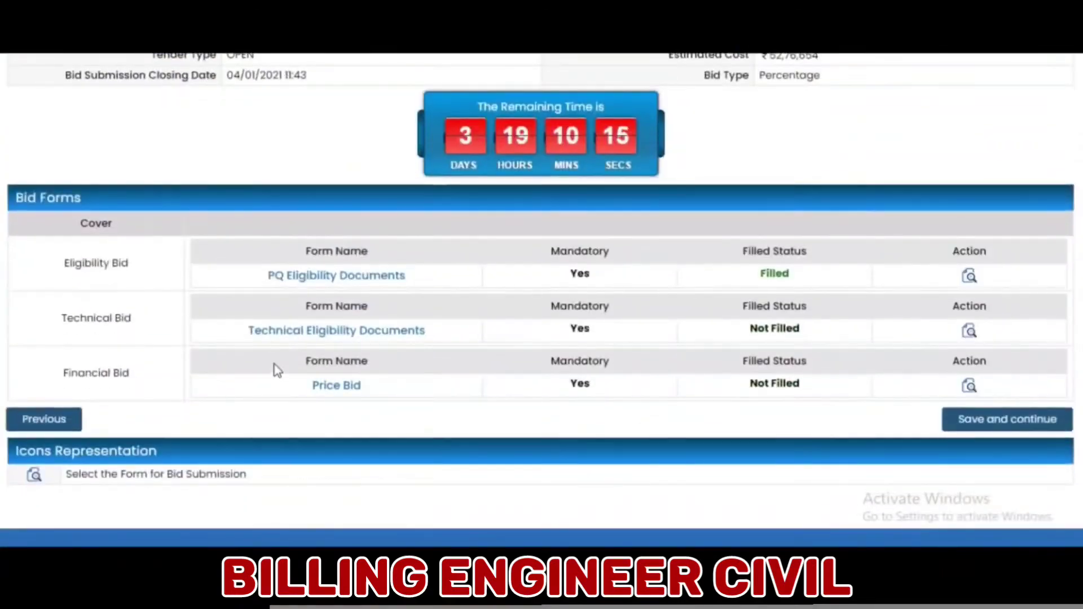
{"action": "left_click", "coordinate": [971, 333]}
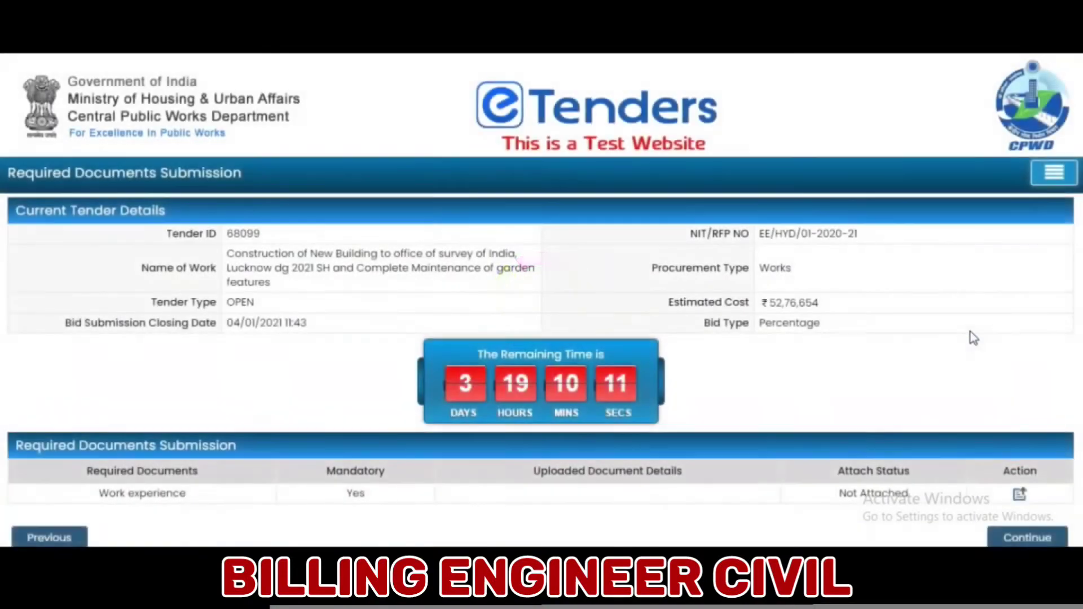
{"action": "scroll", "coordinate": [964, 330], "scroll_direction": "down", "scroll_amount": 2}
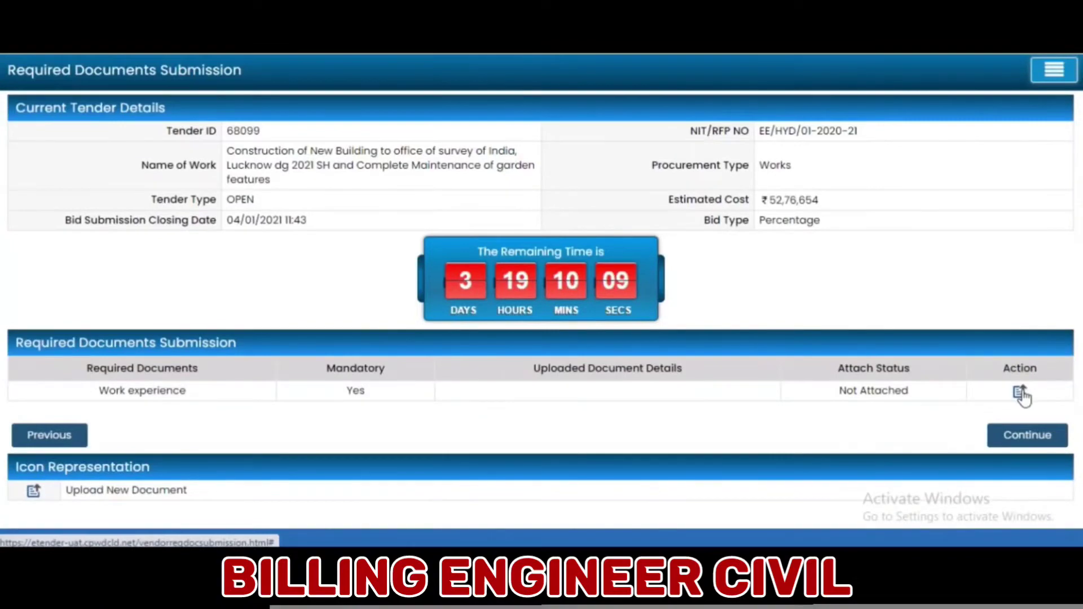
- Choose Work Experience.pdf and enter the description 'Previous work experience'
{"action": "left_click", "coordinate": [1021, 395]}
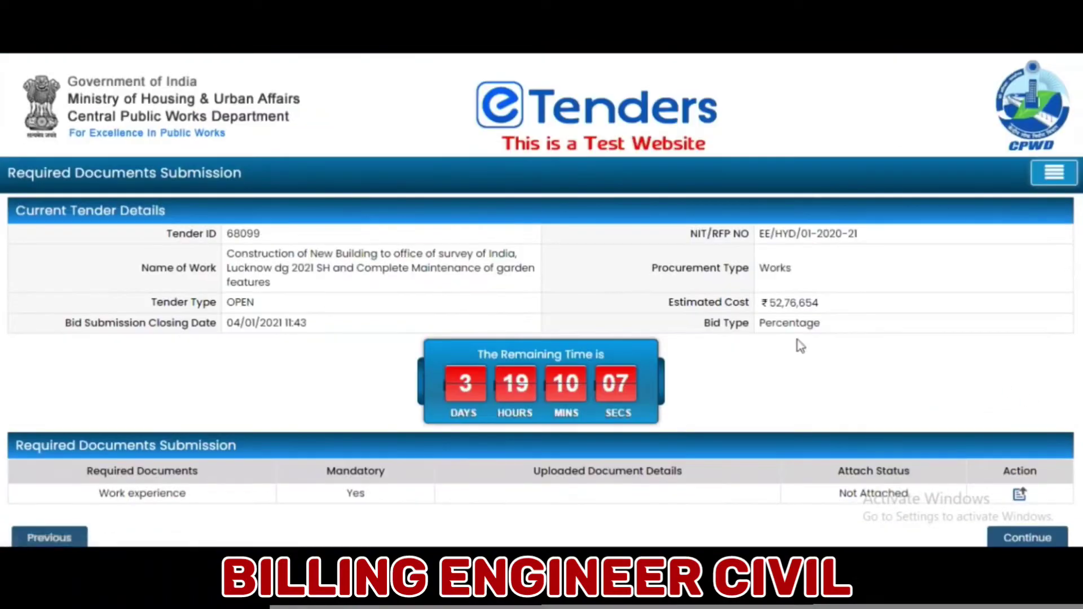
{"action": "scroll", "coordinate": [491, 304], "scroll_direction": "down", "scroll_amount": 3}
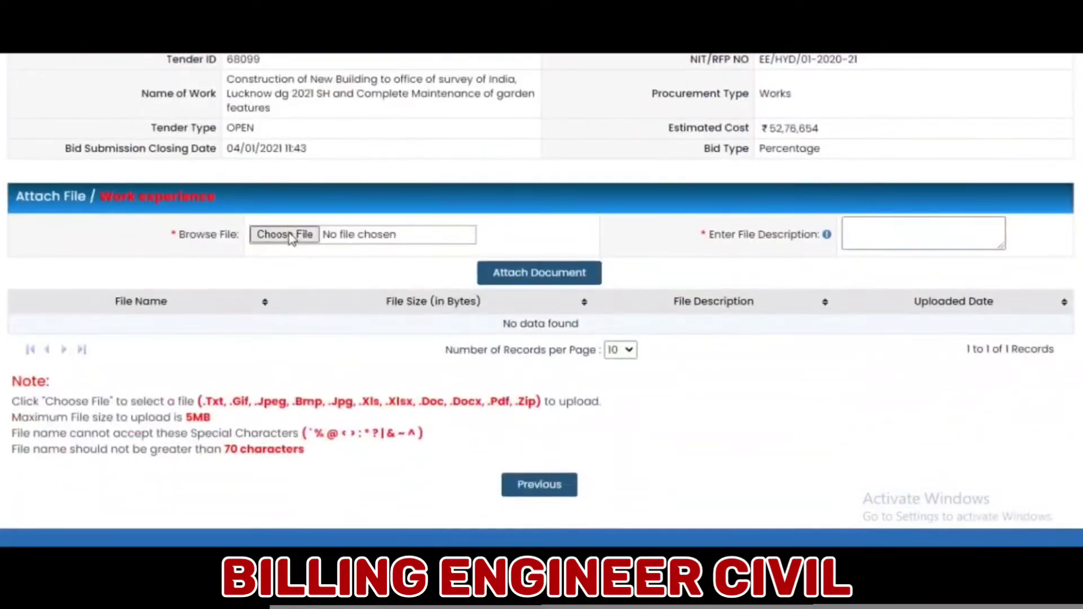
{"action": "left_click", "coordinate": [290, 235]}
{"action": "left_click", "coordinate": [452, 265]}
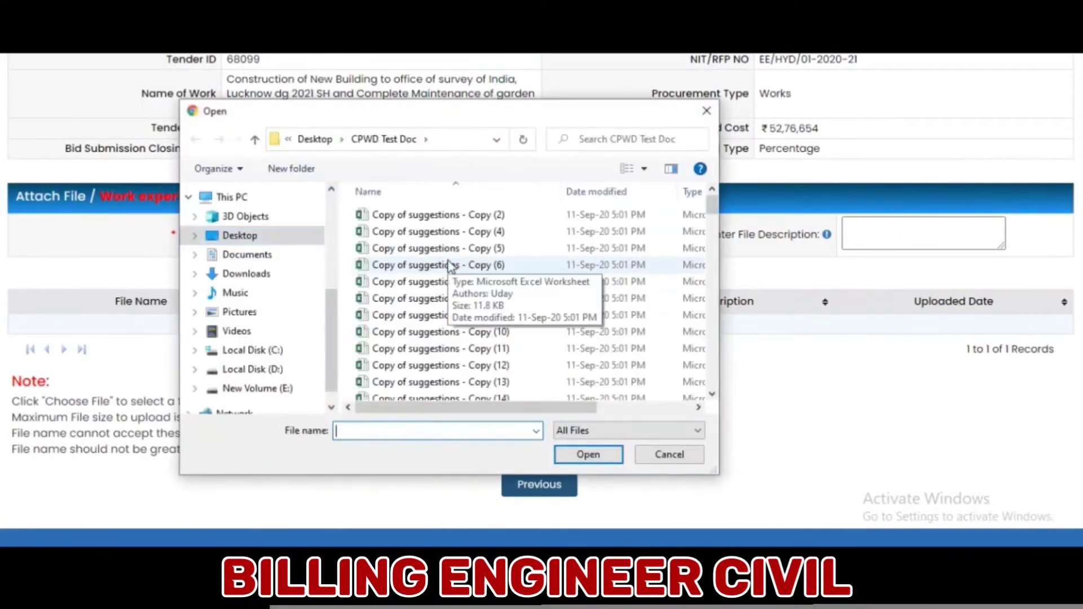
{"action": "key", "text": "w"}
{"action": "left_click", "coordinate": [425, 212]}
{"action": "left_click", "coordinate": [586, 456]}
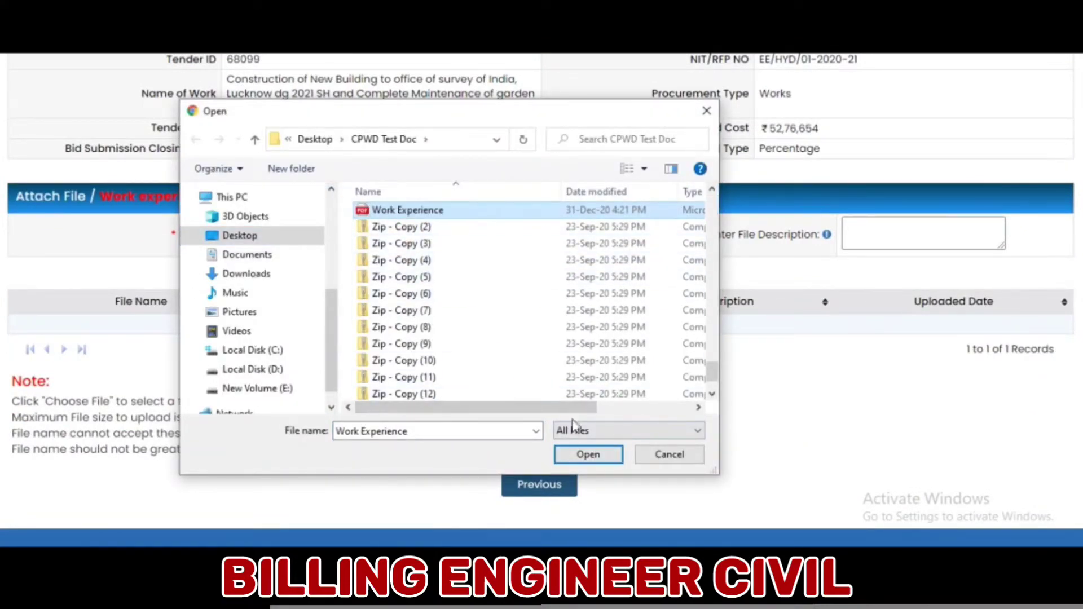
{"action": "left_click", "coordinate": [586, 456]}
{"action": "left_click", "coordinate": [870, 223]}
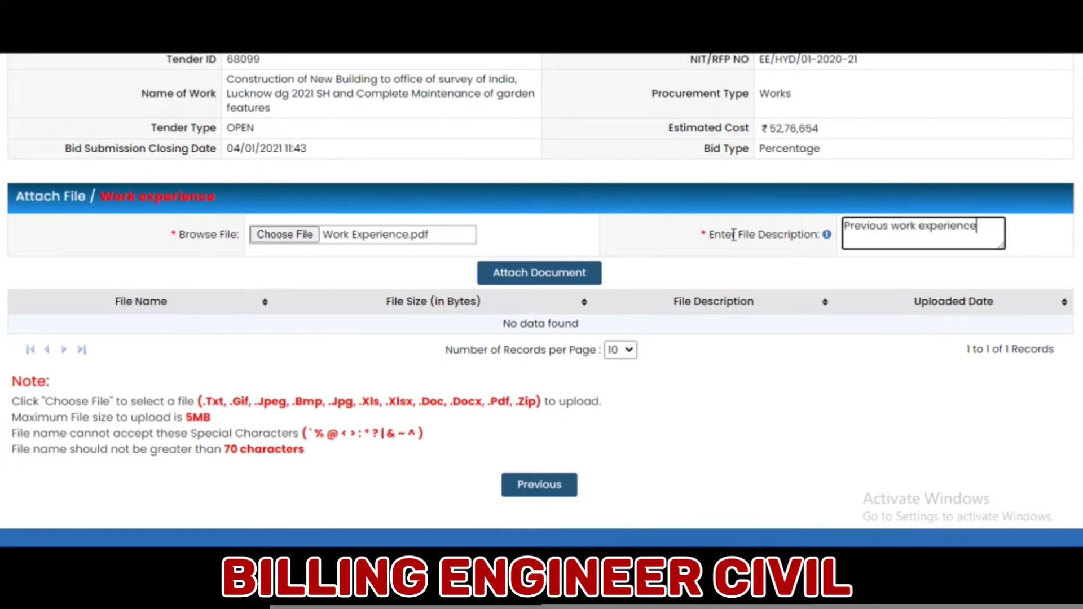
- Attach the work experience file encrypted with the ENC certificate
{"action": "left_click", "coordinate": [564, 261]}
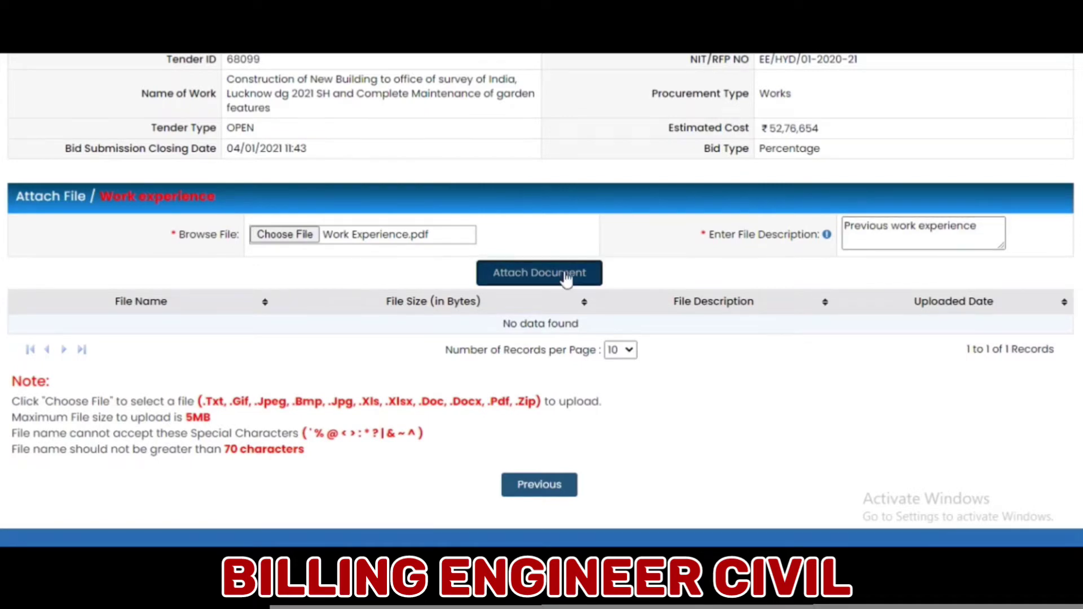
{"action": "left_click", "coordinate": [637, 115]}
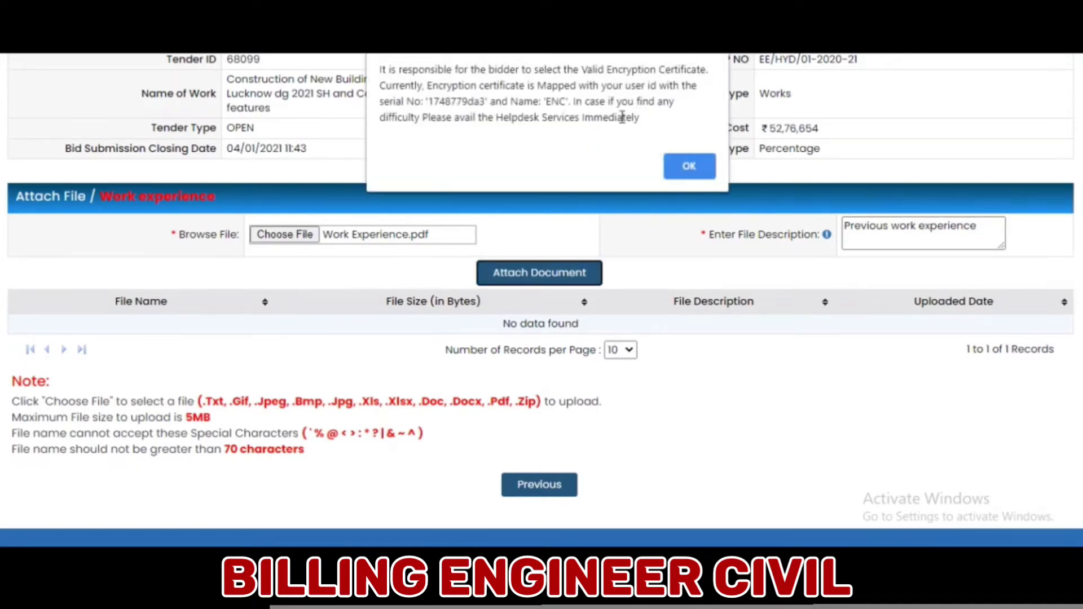
{"action": "left_click", "coordinate": [692, 166]}
{"action": "left_click", "coordinate": [597, 234]}
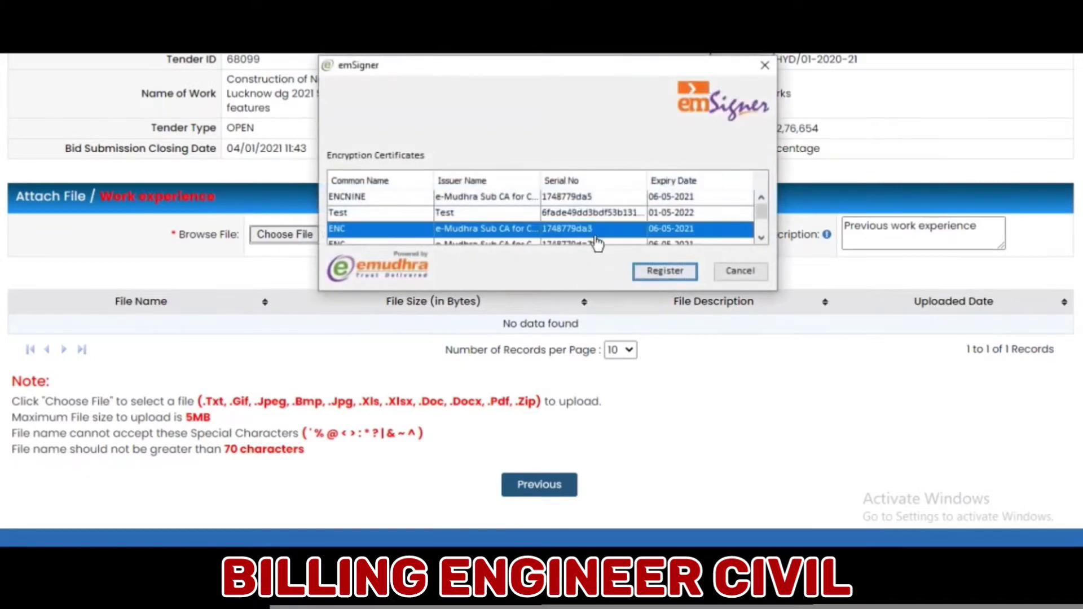
{"action": "left_click", "coordinate": [664, 271]}
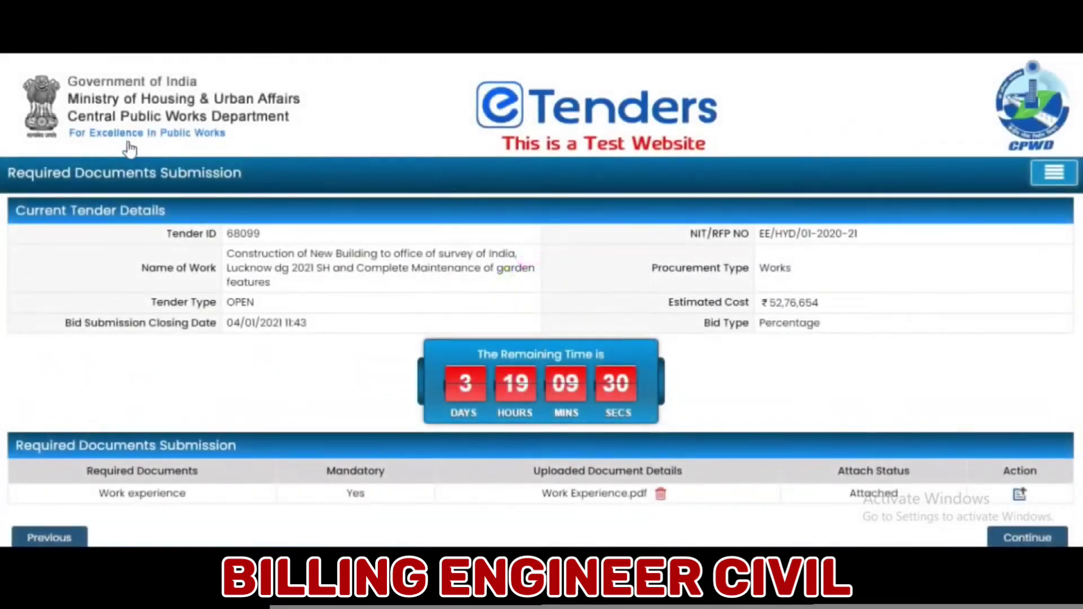
{"action": "scroll", "coordinate": [129, 148], "scroll_direction": "down", "scroll_amount": 2}
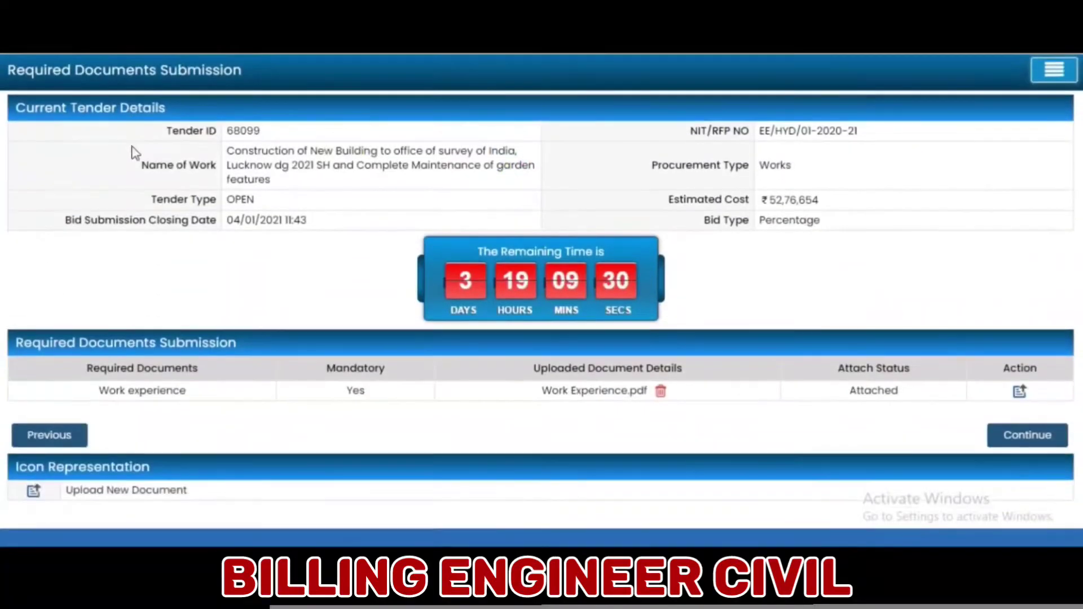
- Continue to the bid forms, download 68099-PercentageComposite1.xls from the Price Bid form, and open it
{"action": "left_click", "coordinate": [1028, 435]}
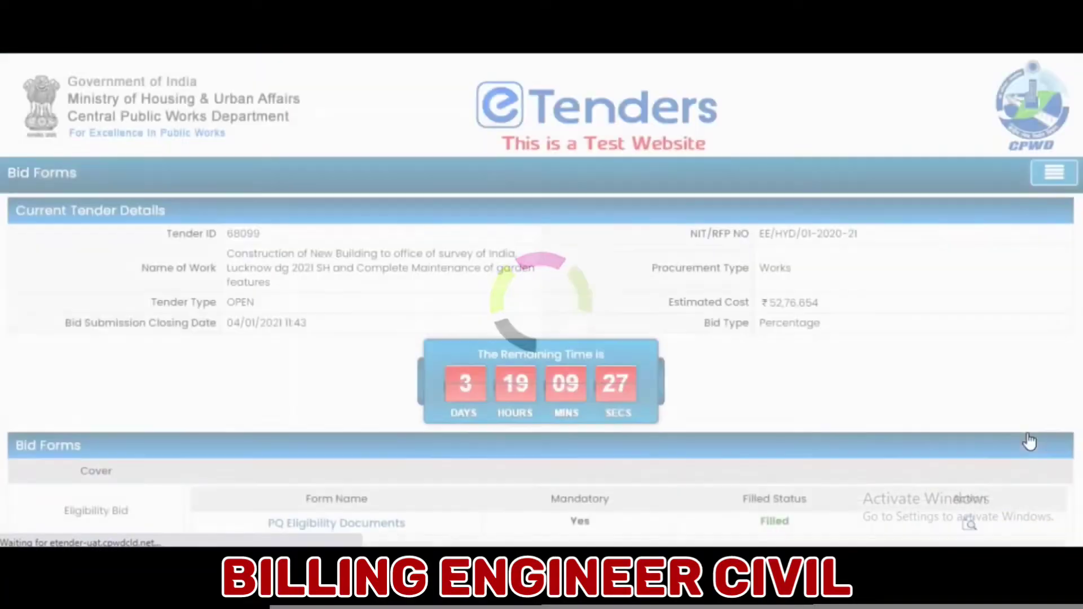
{"action": "scroll", "coordinate": [646, 363], "scroll_direction": "down", "scroll_amount": 5}
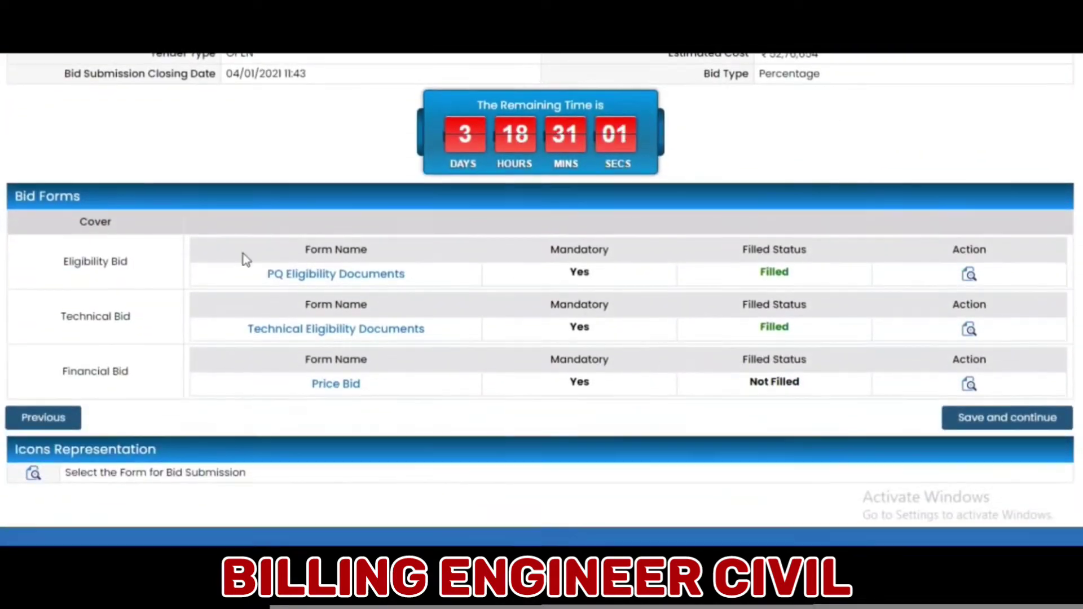
{"action": "left_click", "coordinate": [977, 388]}
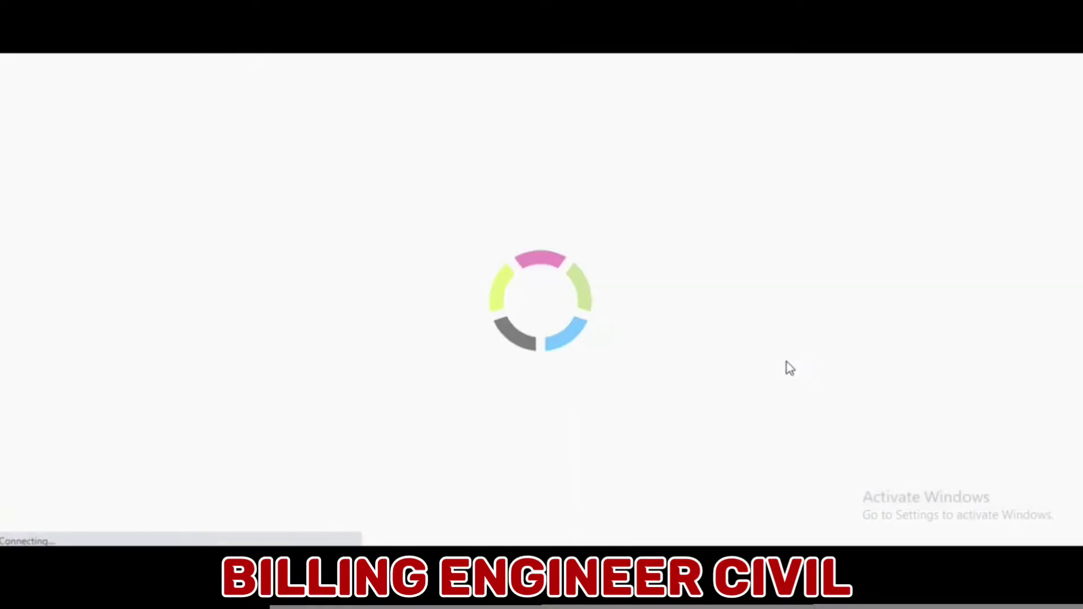
{"action": "scroll", "coordinate": [781, 368], "scroll_direction": "down", "scroll_amount": 2}
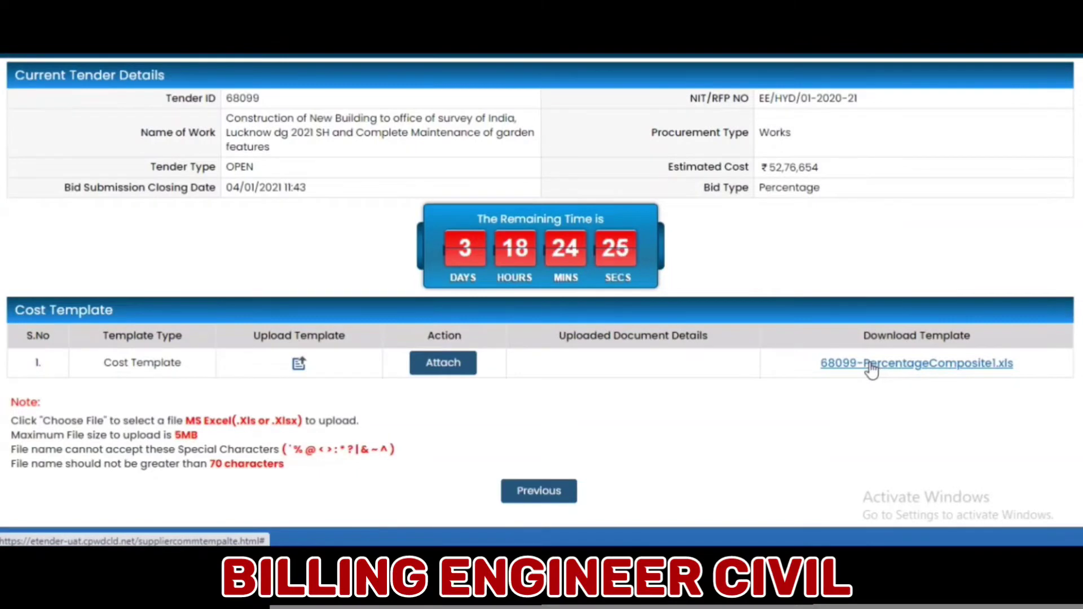
{"action": "left_click", "coordinate": [872, 366]}
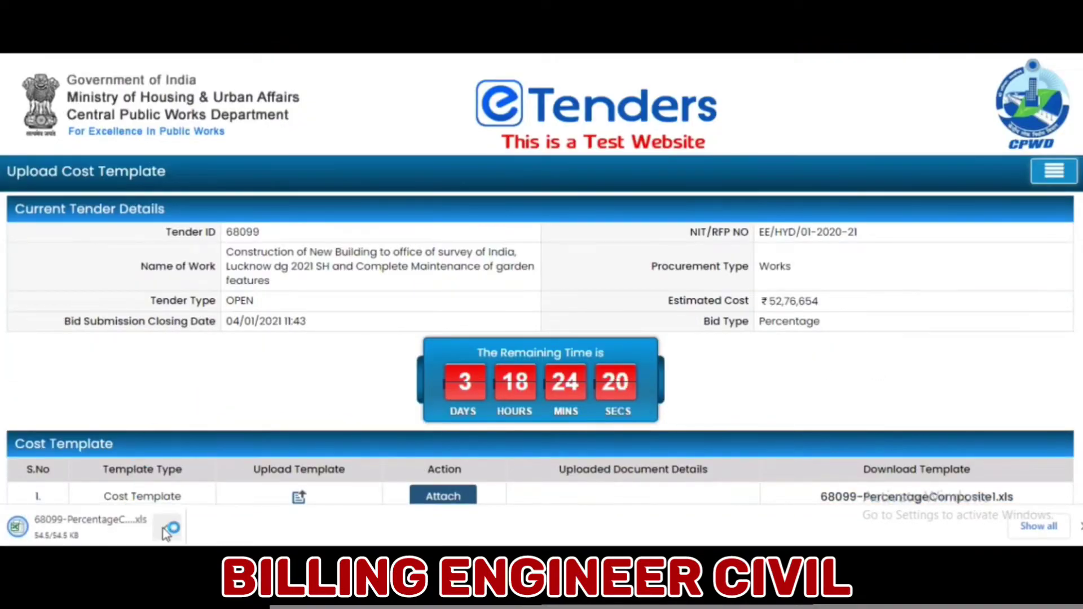
{"action": "left_click", "coordinate": [115, 525]}
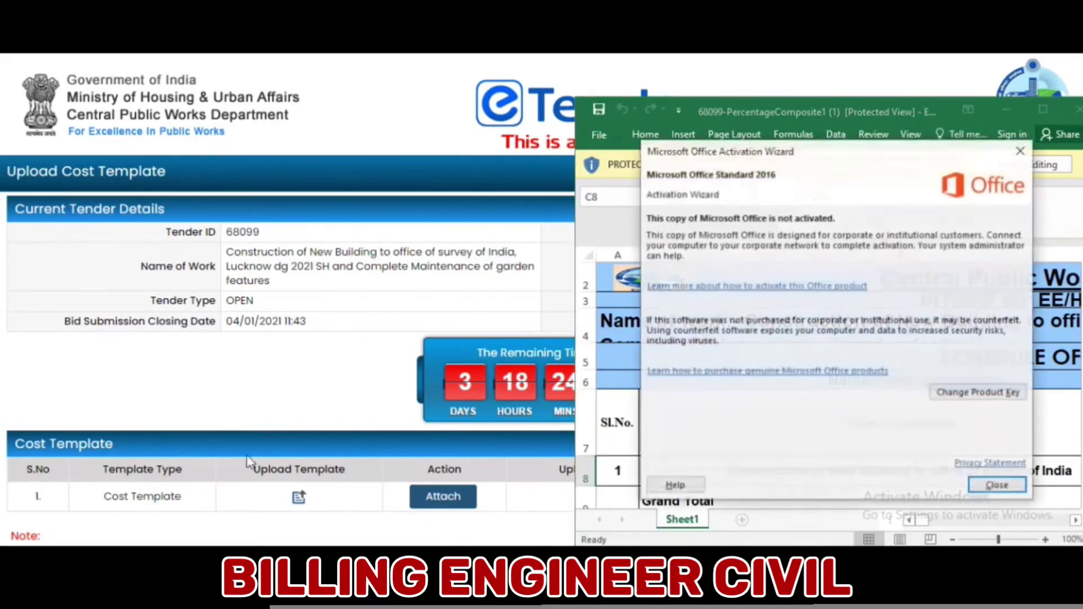
- Dismiss the activation notice, maximise Excel, and quote 10% Below in cells D8 and E8
{"action": "left_click", "coordinate": [1026, 148]}
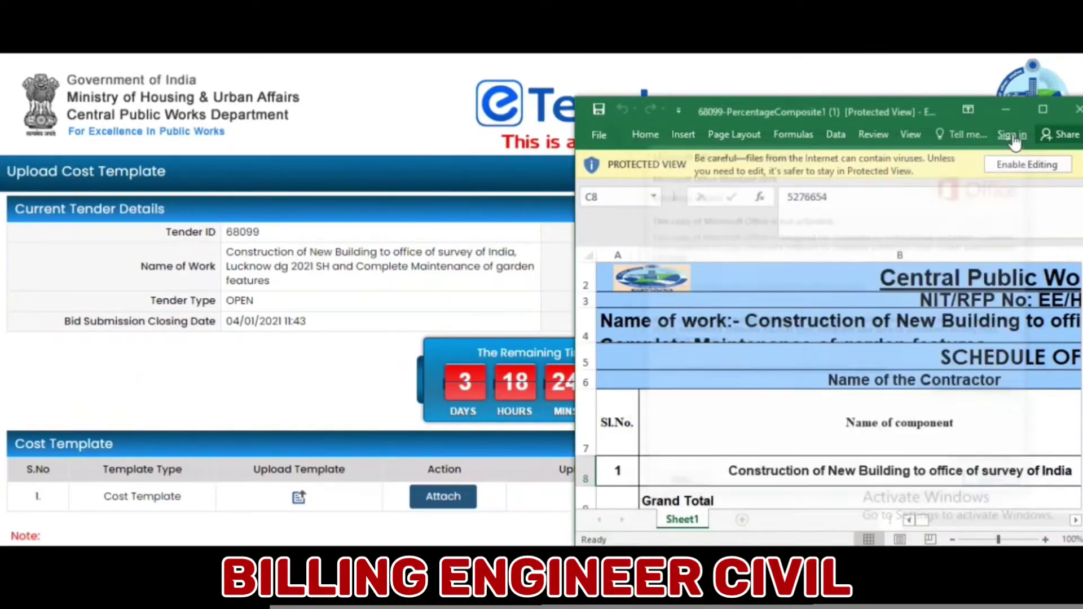
{"action": "left_click", "coordinate": [1041, 108]}
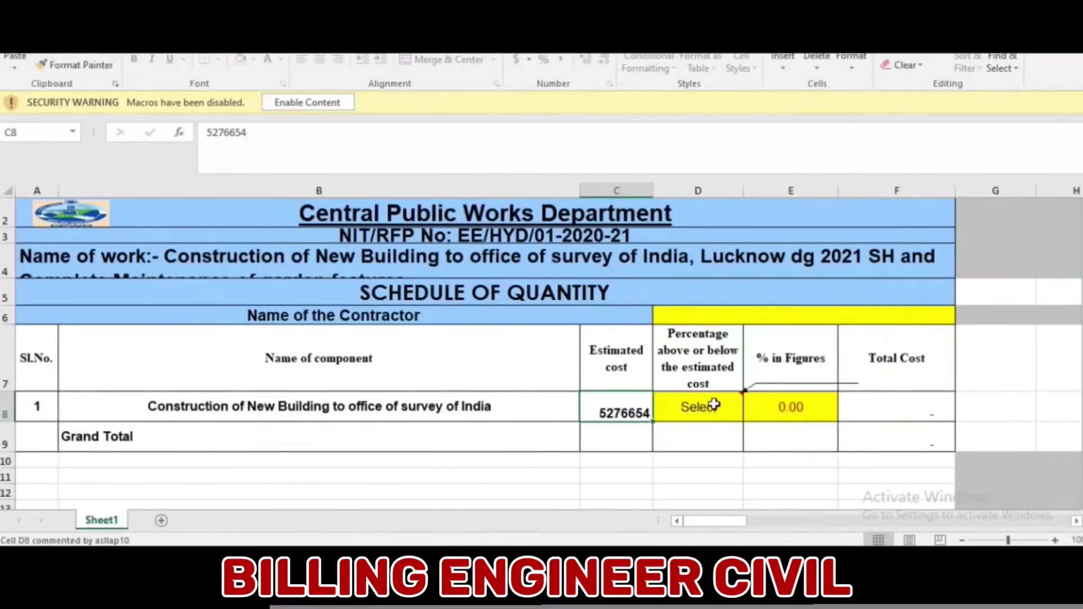
{"action": "left_click", "coordinate": [715, 416]}
{"action": "left_click", "coordinate": [750, 414]}
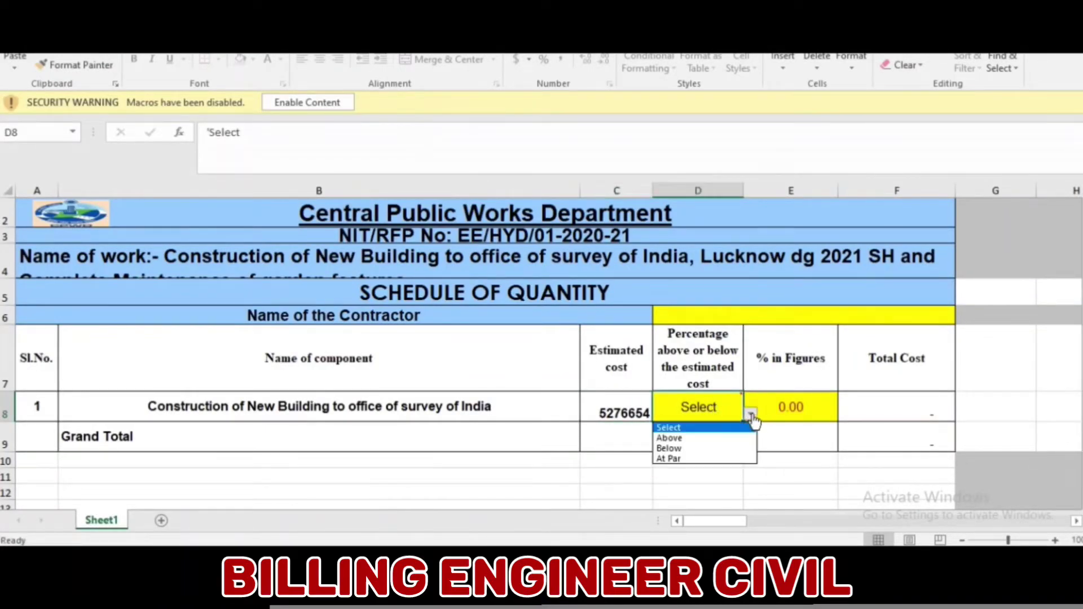
{"action": "left_click", "coordinate": [722, 449]}
{"action": "left_click", "coordinate": [784, 401]}
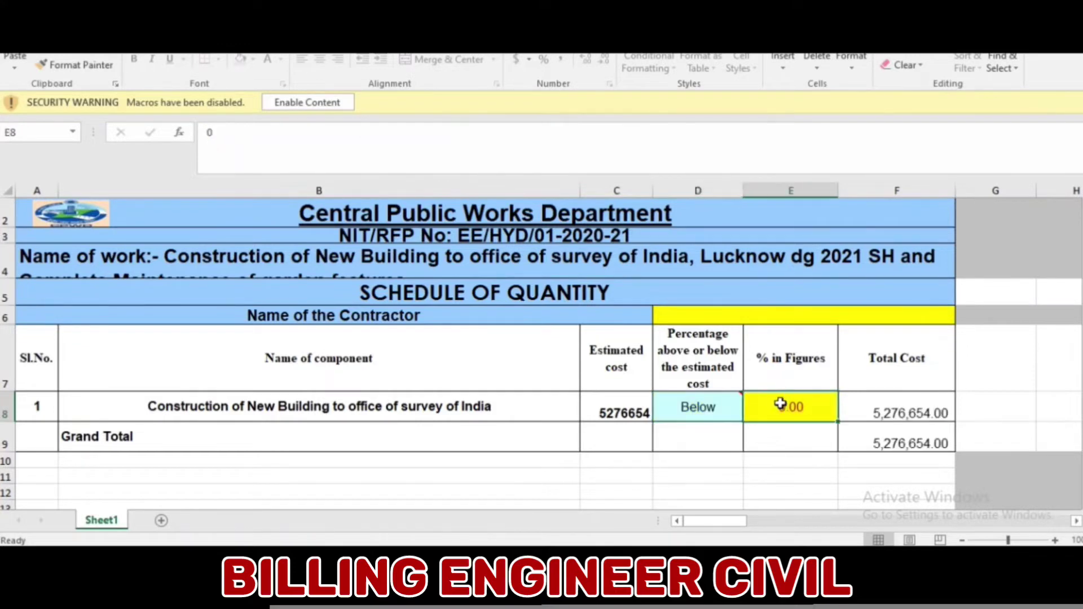
{"action": "type", "text": "10"}
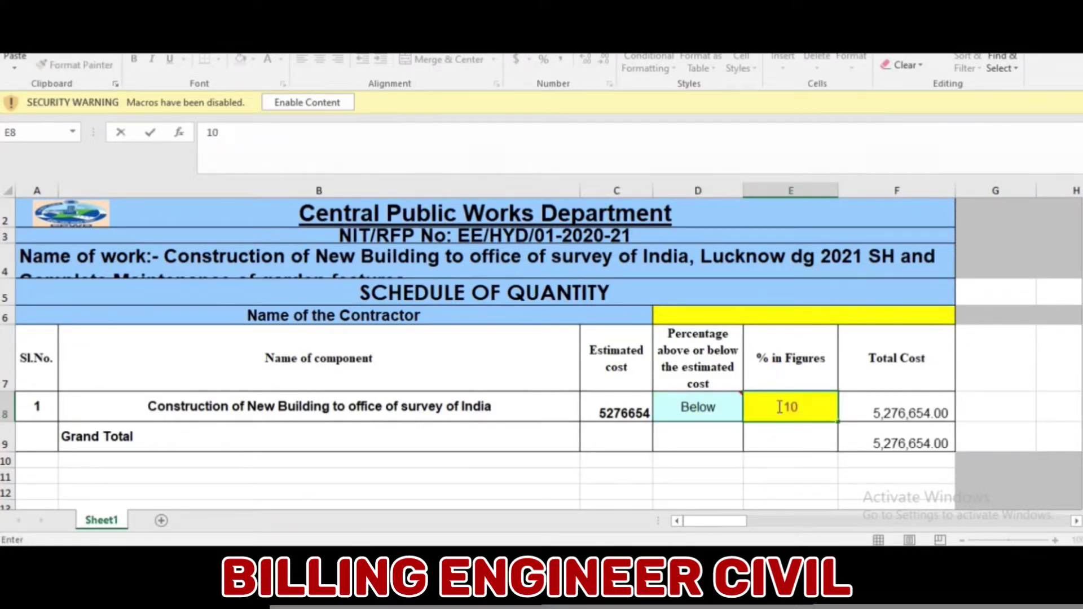
{"action": "left_click", "coordinate": [722, 433]}
- Enter the contractor's name in merged cell D6 and keep Below selected in D8
{"action": "left_click", "coordinate": [786, 314]}
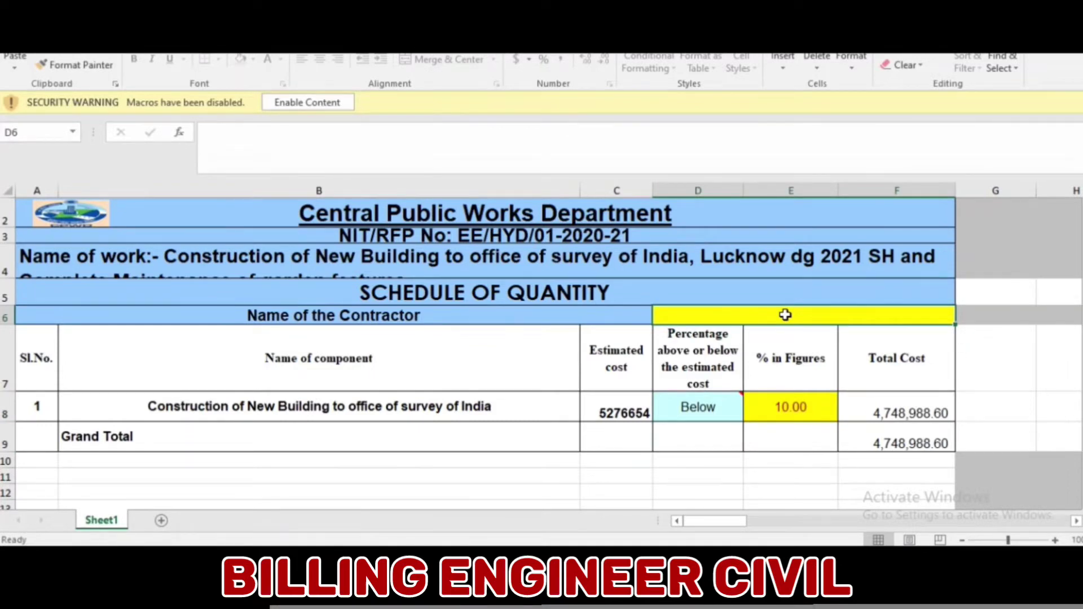
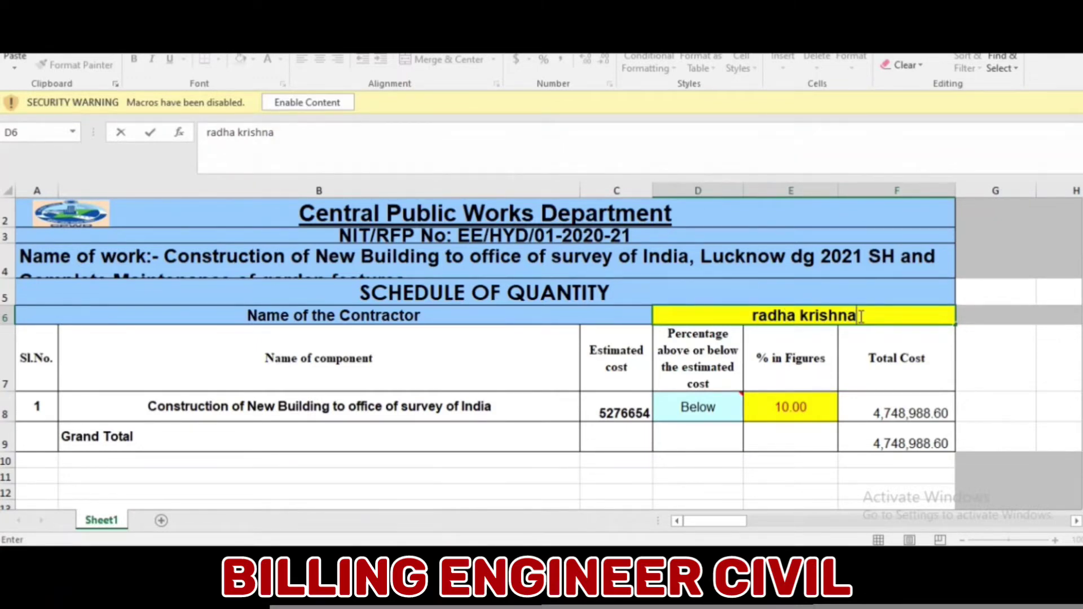
{"action": "left_click", "coordinate": [717, 405]}
{"action": "left_click", "coordinate": [750, 413]}
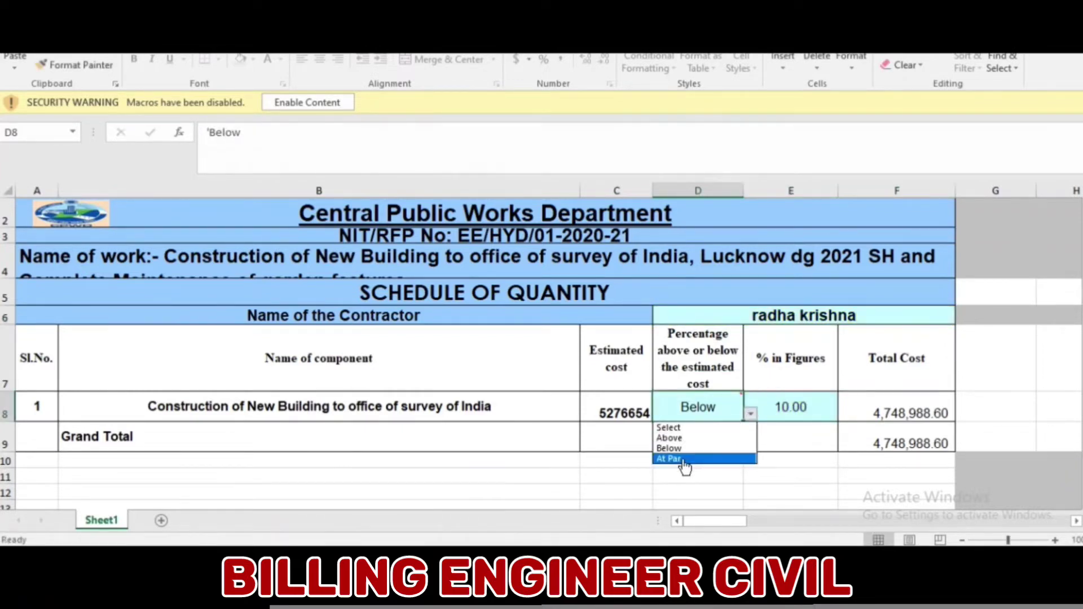
{"action": "key", "text": "Up"}
{"action": "key", "text": "Up"}
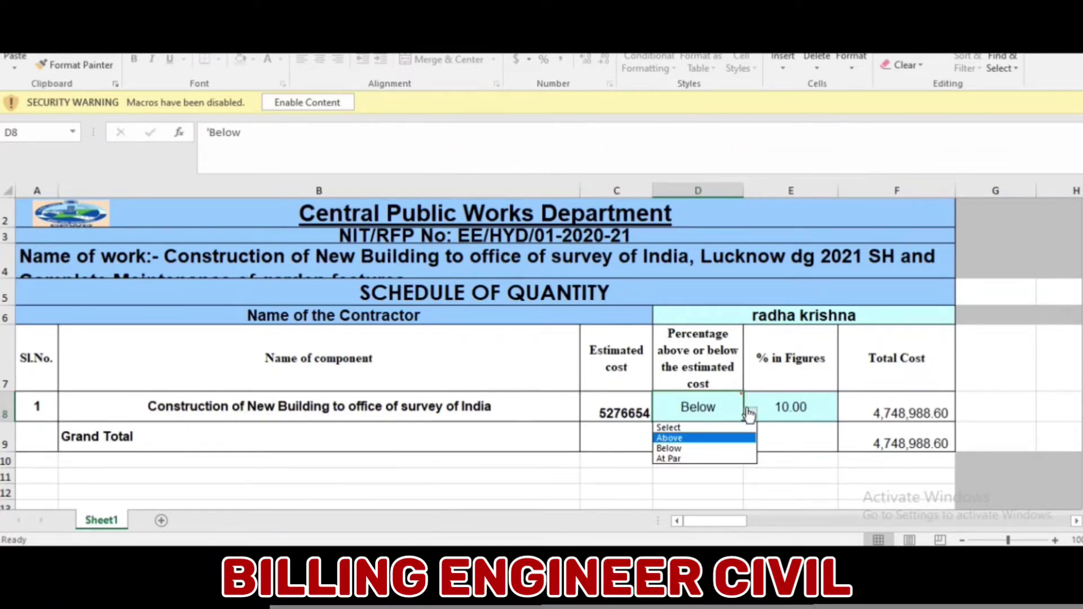
{"action": "left_click", "coordinate": [709, 453]}
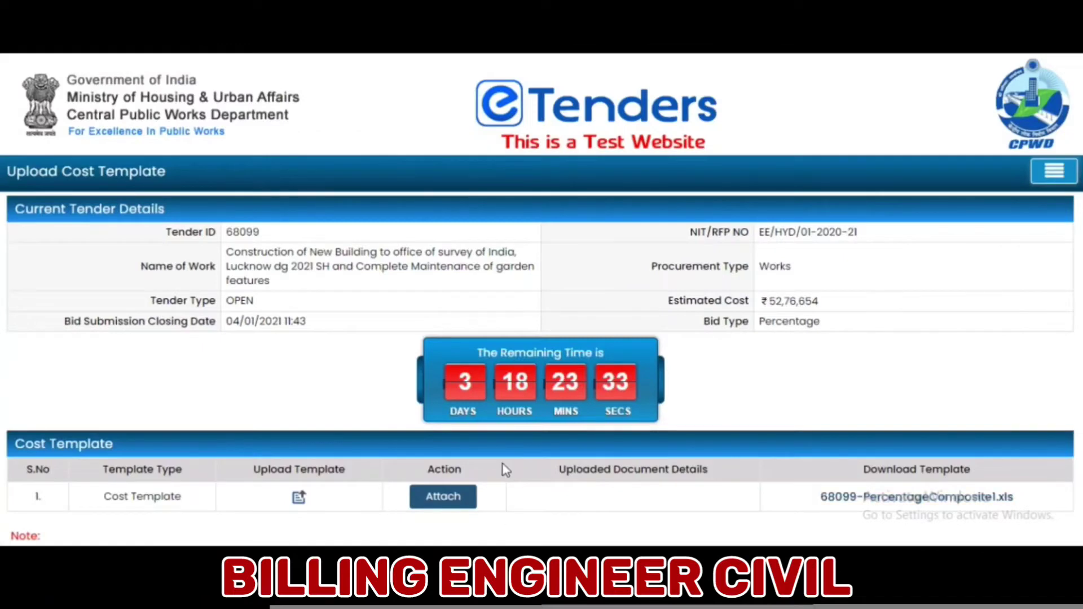
- Upload the filled 68099-PercentageComposite1 from Downloads, encrypted with the registered ENC certificate
{"action": "left_click", "coordinate": [298, 498]}
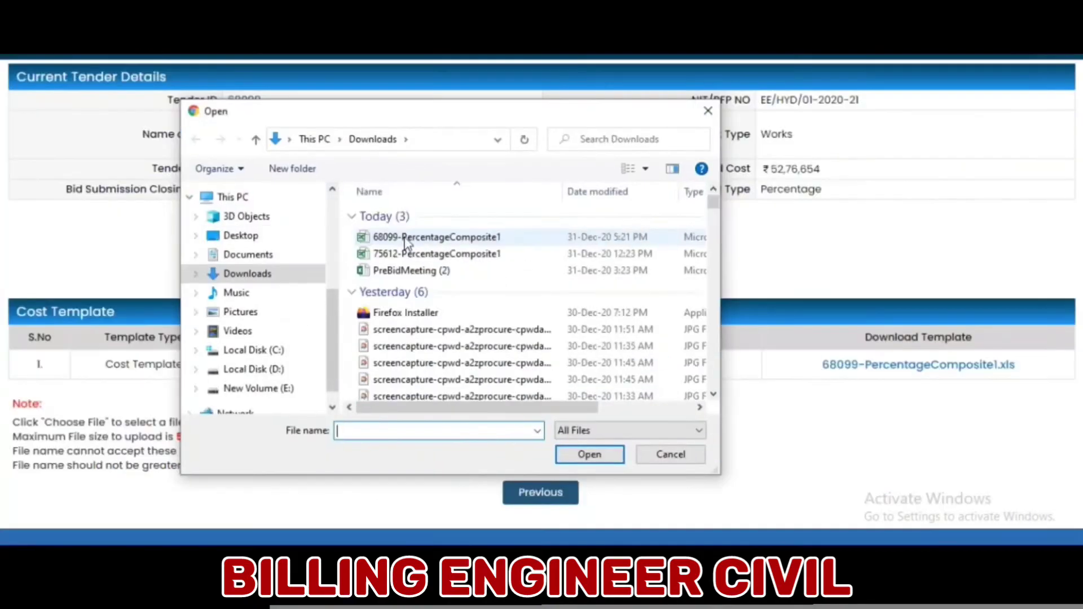
{"action": "left_click", "coordinate": [437, 237]}
{"action": "left_click", "coordinate": [588, 454]}
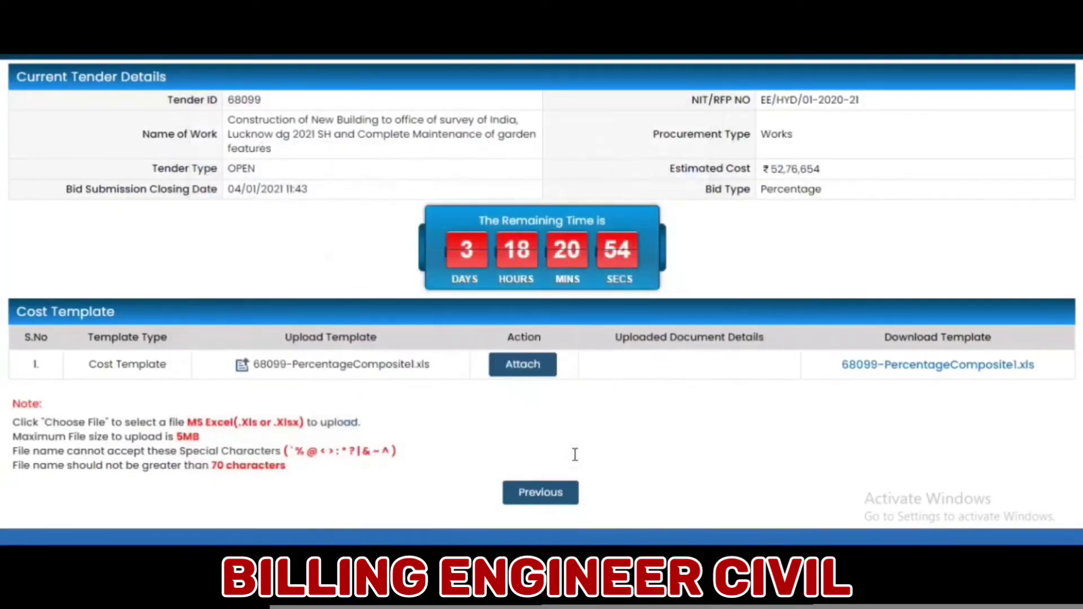
{"action": "left_click", "coordinate": [534, 381]}
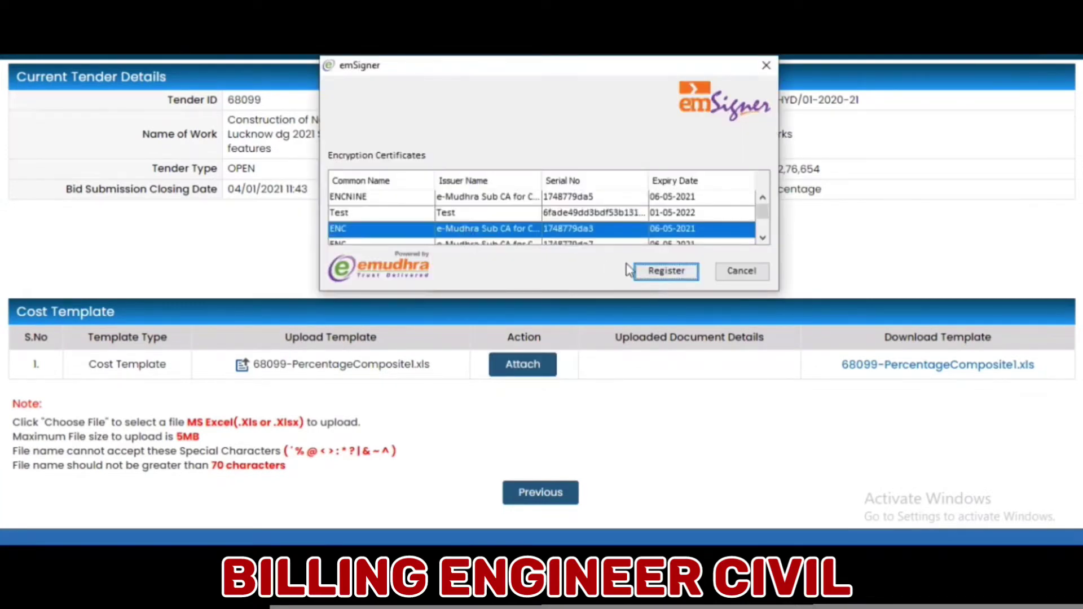
{"action": "left_click", "coordinate": [654, 274]}
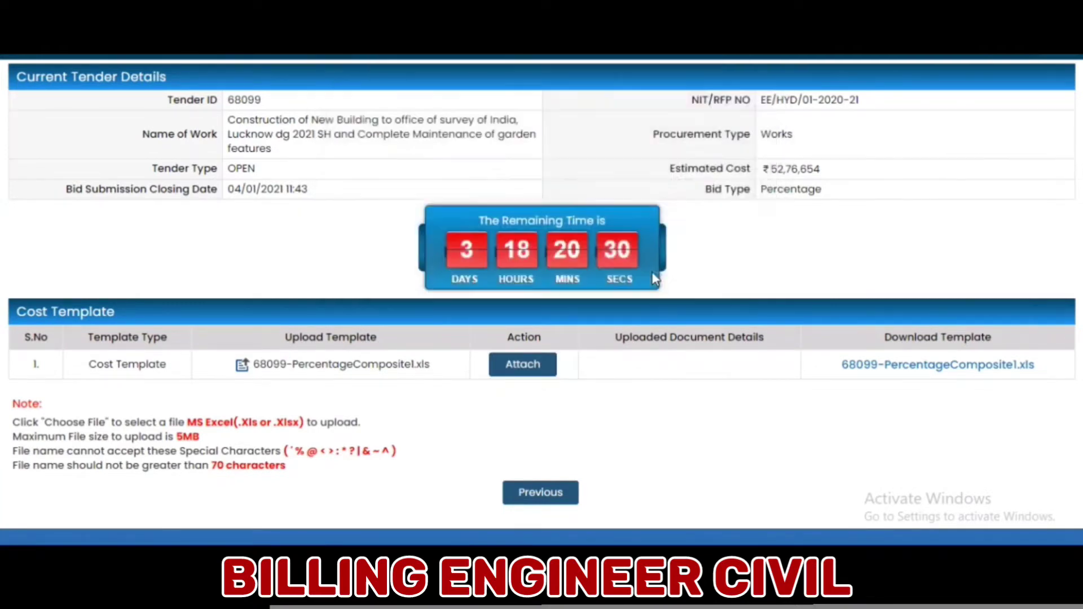
{"action": "left_click", "coordinate": [535, 353]}
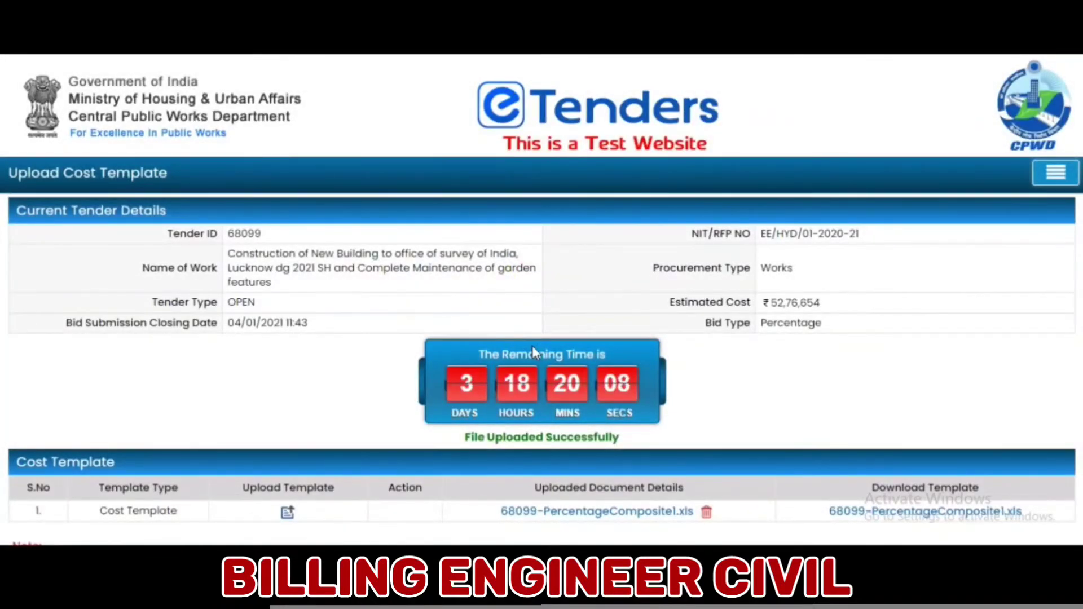
{"action": "scroll", "coordinate": [557, 367], "scroll_direction": "down", "scroll_amount": 3}
- Return to Bid Forms, confirm all three forms show Filled, and save to reach Public Key Details
{"action": "left_click", "coordinate": [558, 493]}
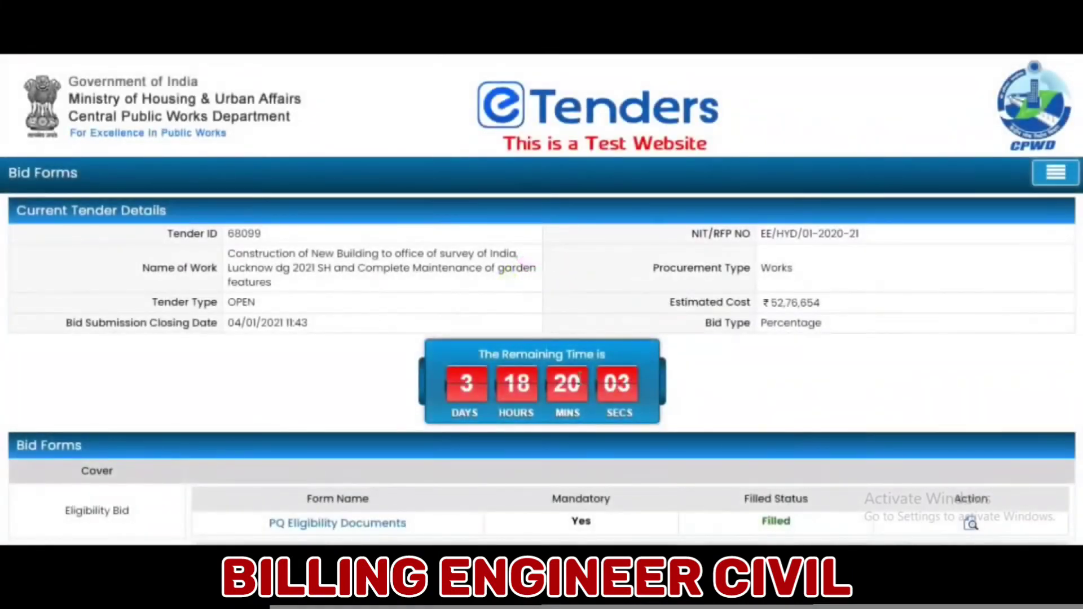
{"action": "scroll", "coordinate": [764, 493], "scroll_direction": "down", "scroll_amount": 4}
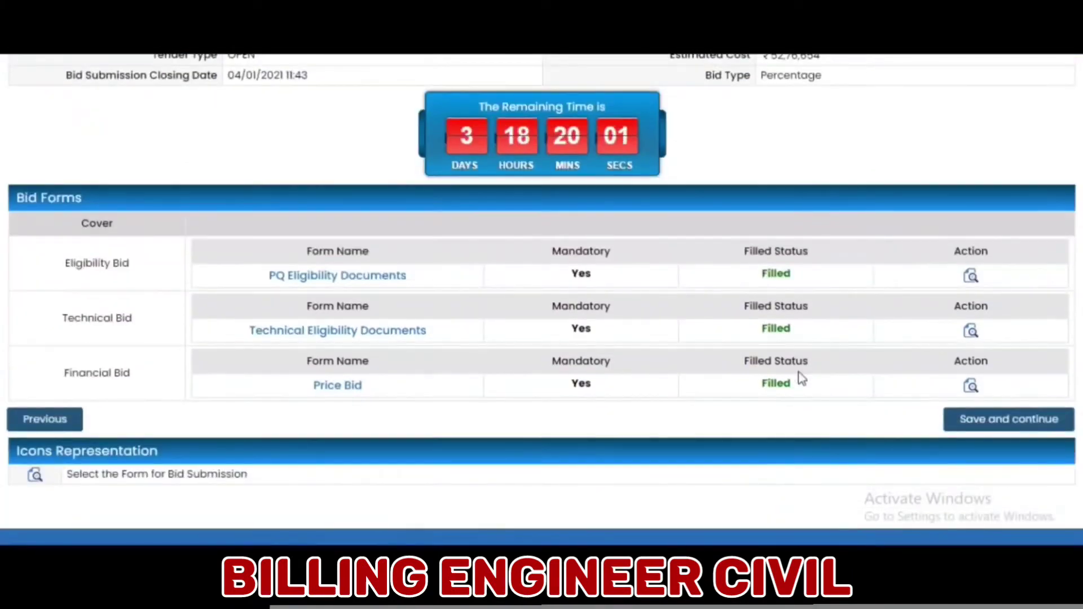
{"action": "mouse_move", "coordinate": [763, 273]}
{"action": "left_mouse_down"}
{"action": "mouse_move", "coordinate": [790, 307]}
{"action": "mouse_move", "coordinate": [798, 390]}
{"action": "mouse_move", "coordinate": [797, 277]}
{"action": "mouse_move", "coordinate": [766, 274]}
{"action": "left_mouse_up"}
{"action": "double_click", "coordinate": [783, 331]}
{"action": "double_click", "coordinate": [777, 395]}
{"action": "key", "text": "ctrl+shift+Left"}
{"action": "left_click", "coordinate": [986, 428]}
{"action": "left_click", "coordinate": [985, 428]}
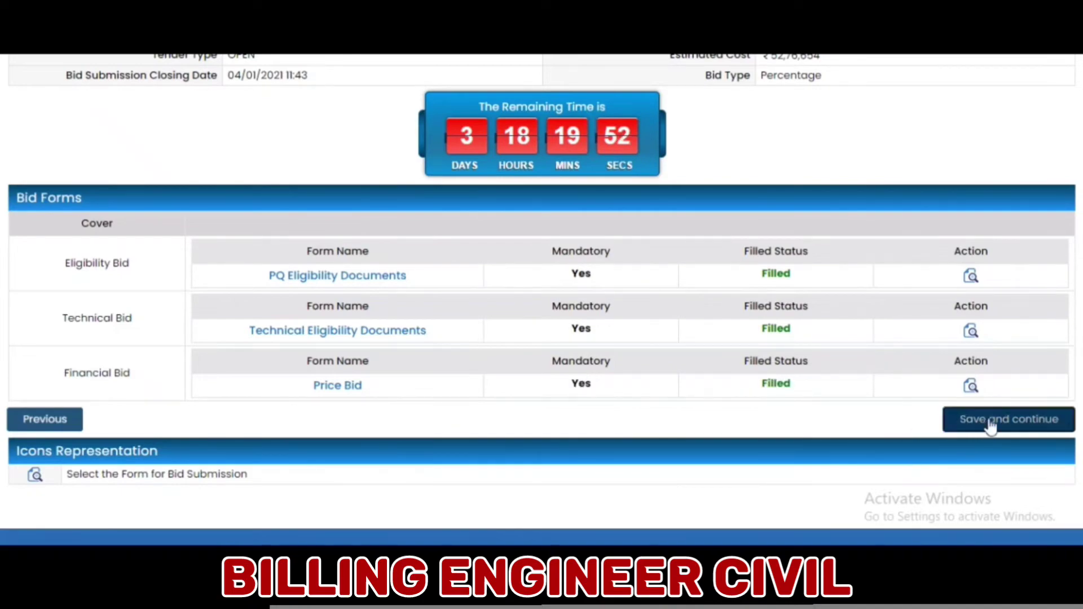
{"action": "scroll", "coordinate": [771, 417], "scroll_direction": "down", "scroll_amount": 3}
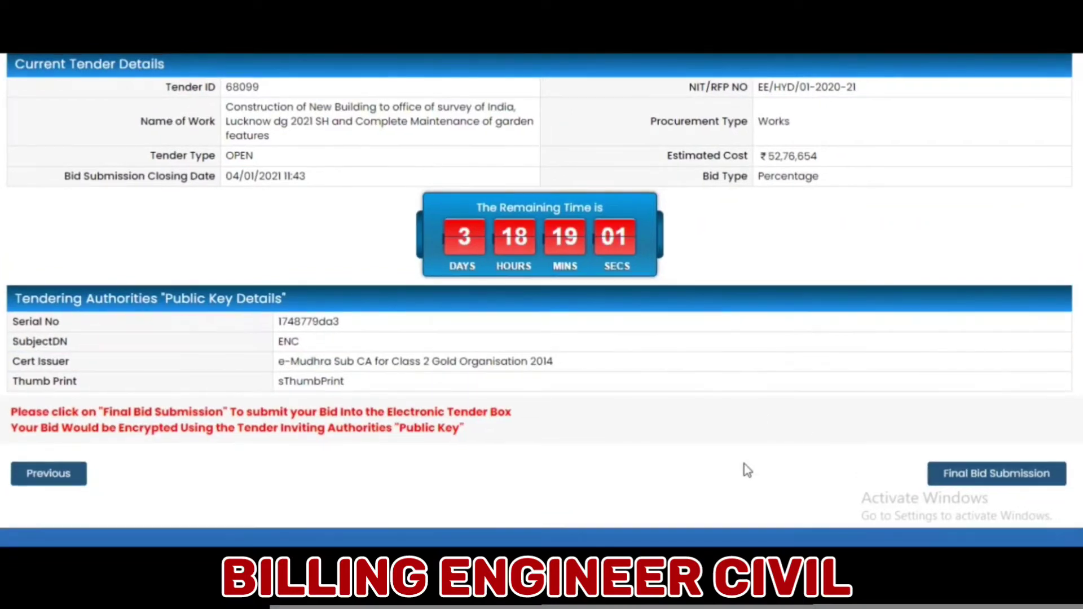
- Sign the final bid for tender 68099 with the test2 certificate and check the receipt's bid number
{"action": "left_click", "coordinate": [985, 484]}
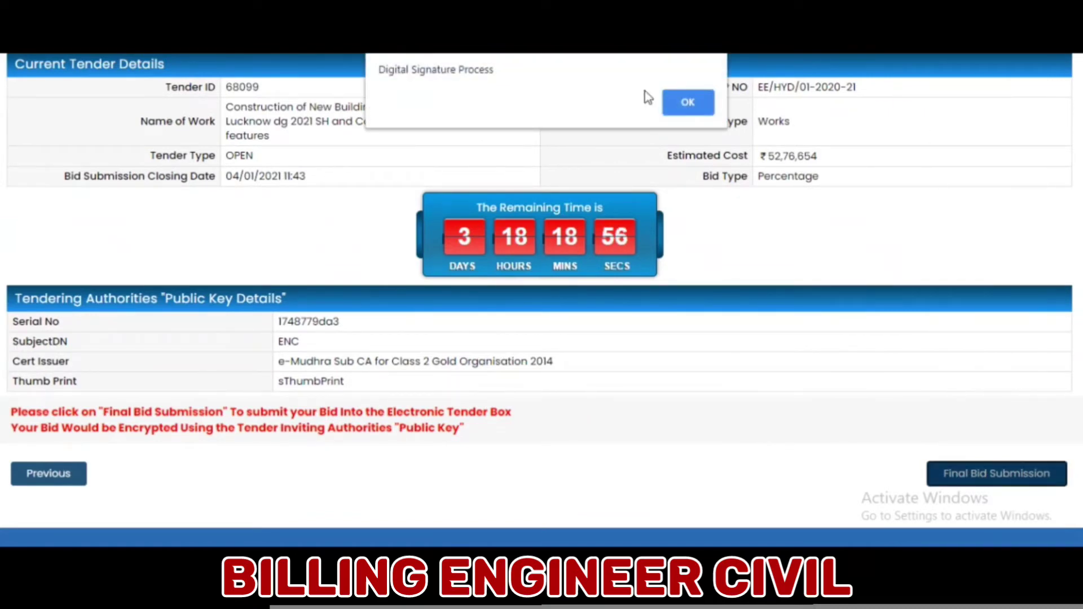
{"action": "left_click", "coordinate": [683, 102]}
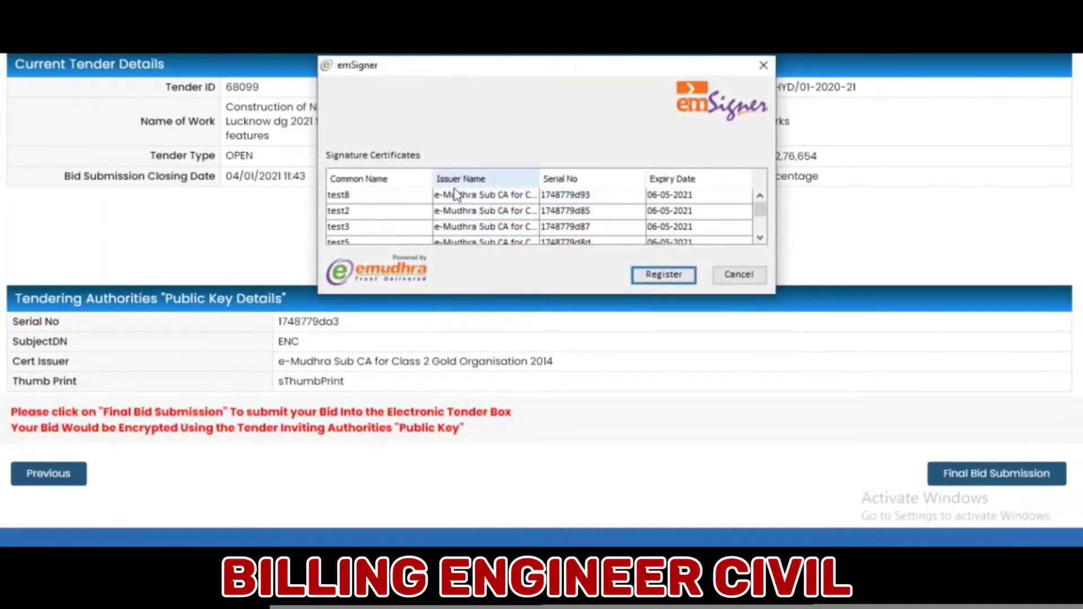
{"action": "left_click", "coordinate": [463, 214]}
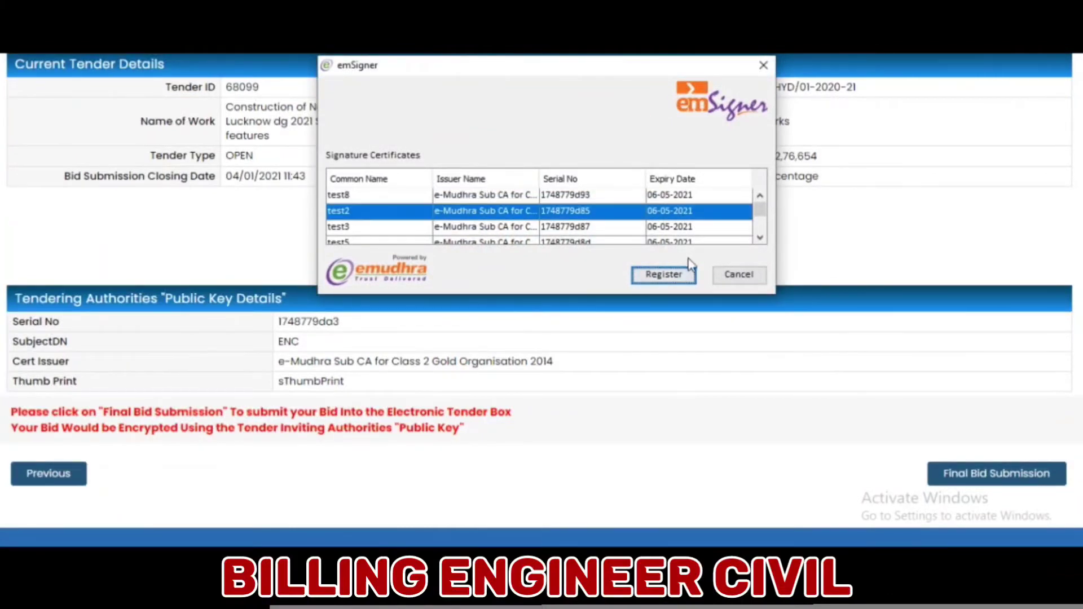
{"action": "left_click", "coordinate": [678, 279]}
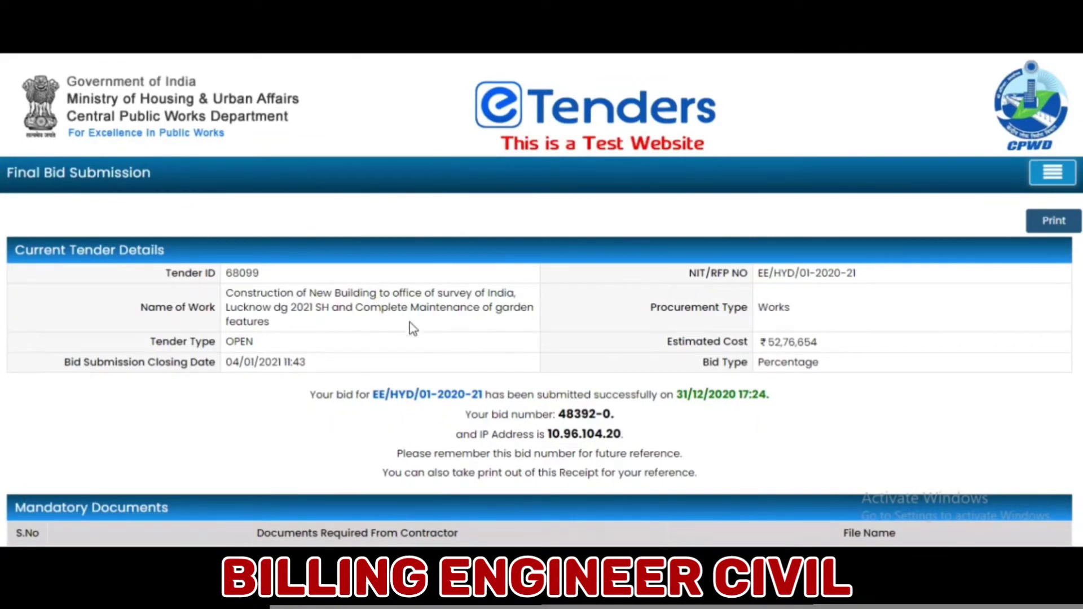
{"action": "scroll", "coordinate": [423, 335], "scroll_direction": "down", "scroll_amount": 3}
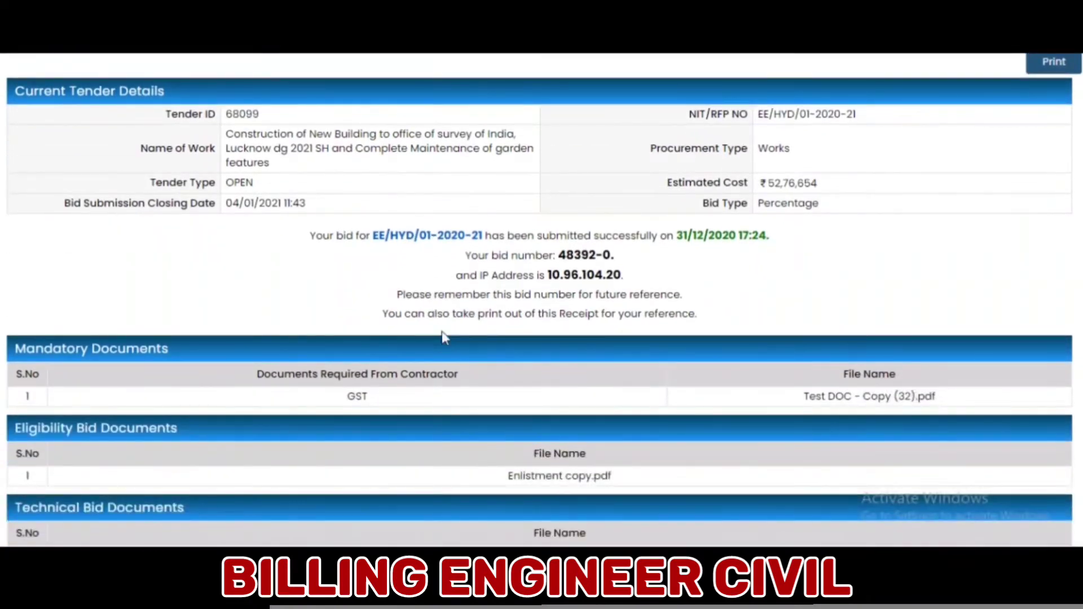
{"action": "left_click_drag", "start_coordinate": [556, 255], "coordinate": [615, 256]}
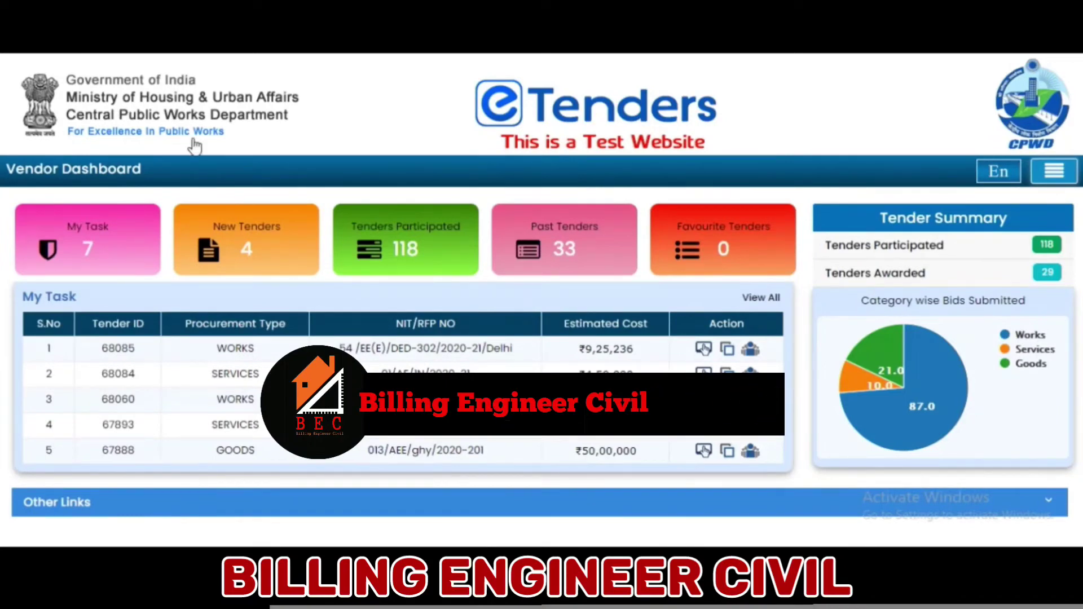
- From Tenders Participated, view all participated tenders and open a submitted bid for editing
{"action": "left_click", "coordinate": [402, 253]}
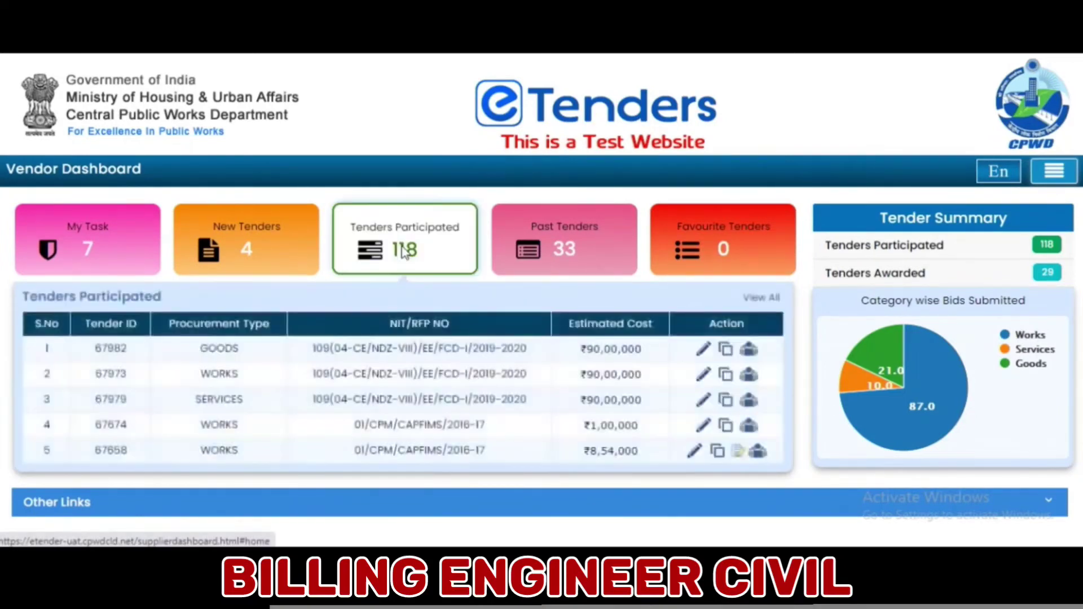
{"action": "left_click", "coordinate": [763, 298]}
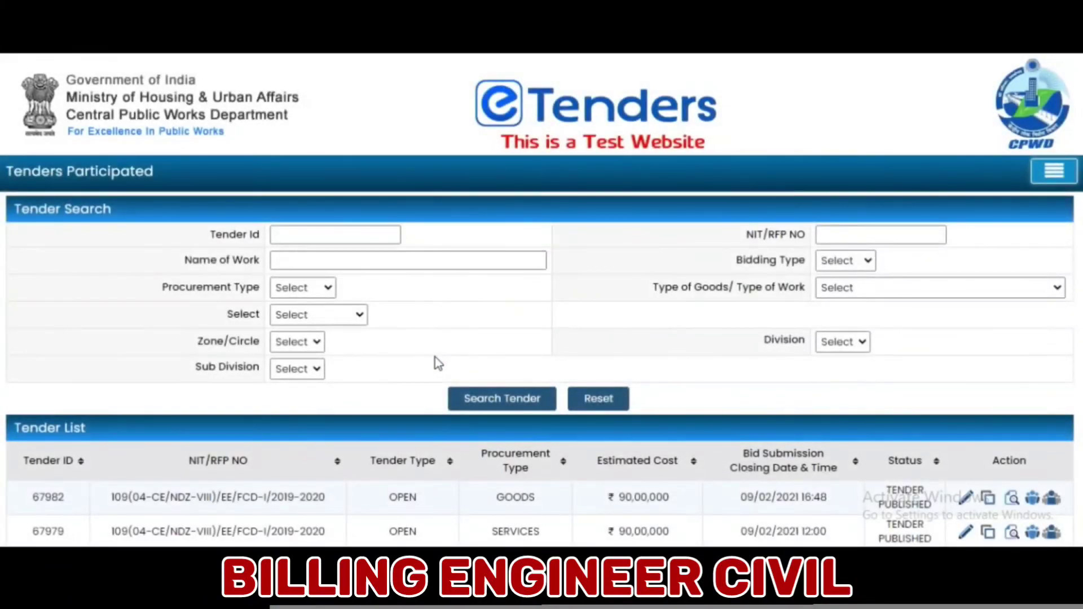
{"action": "scroll", "coordinate": [435, 357], "scroll_direction": "down", "scroll_amount": 6}
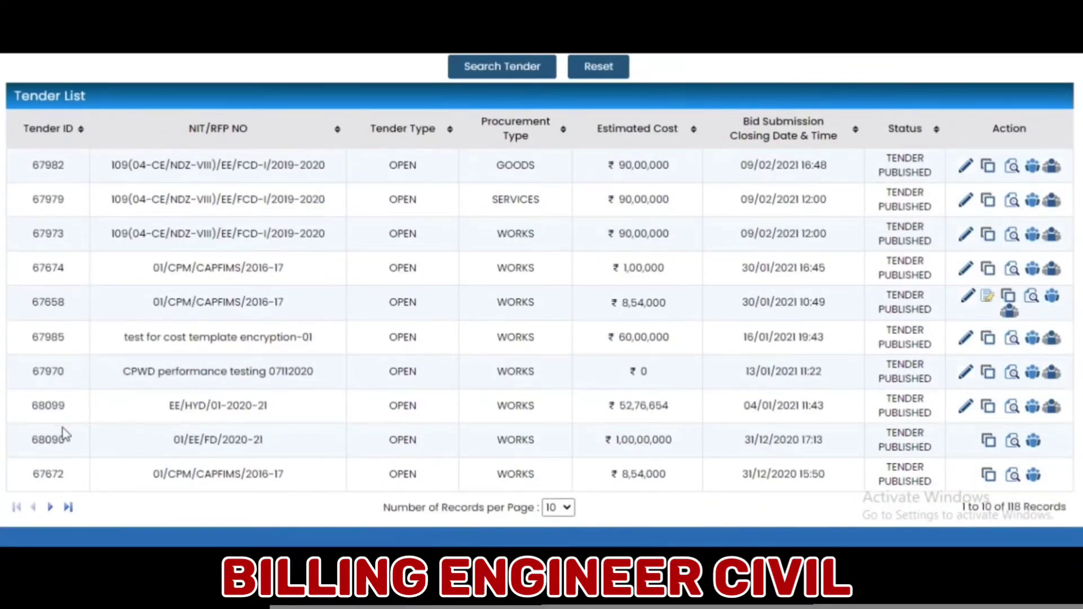
{"action": "left_click", "coordinate": [965, 408]}
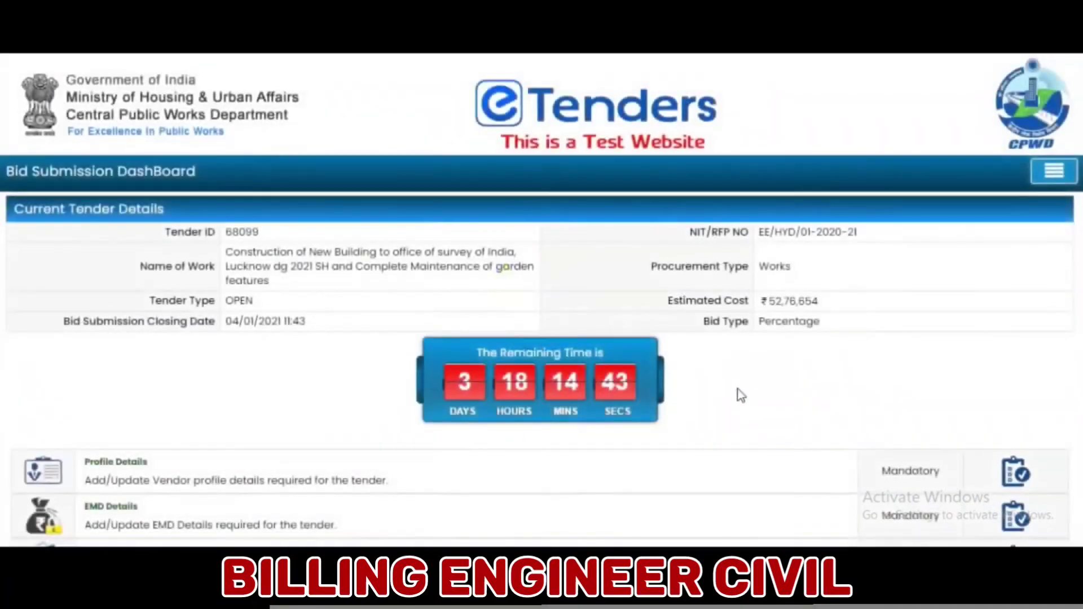
{"action": "scroll", "coordinate": [740, 395], "scroll_direction": "down", "scroll_amount": 4}
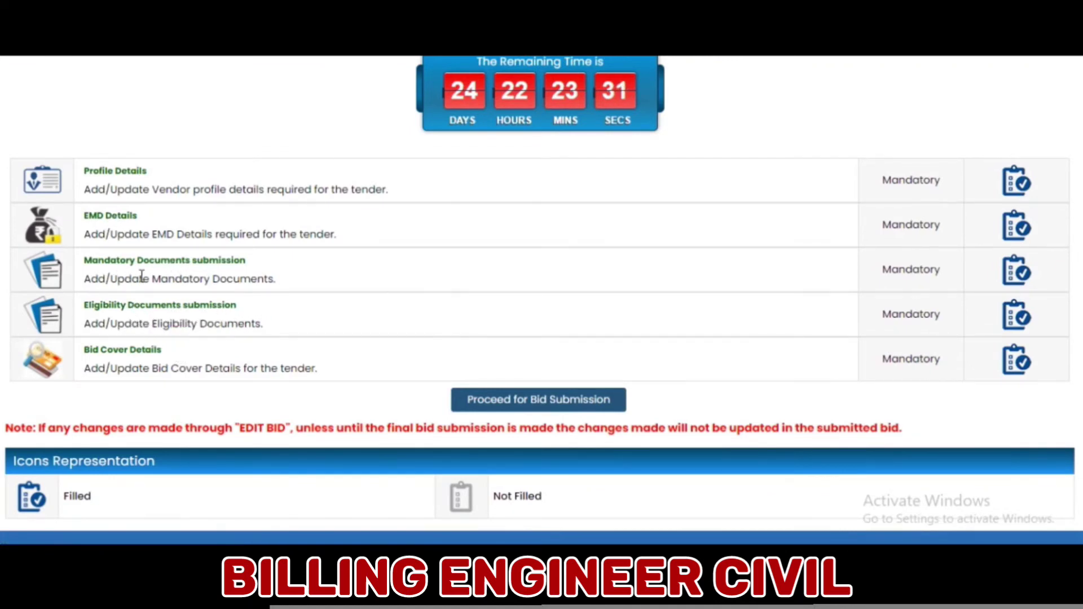
{"action": "left_click", "coordinate": [115, 220]}
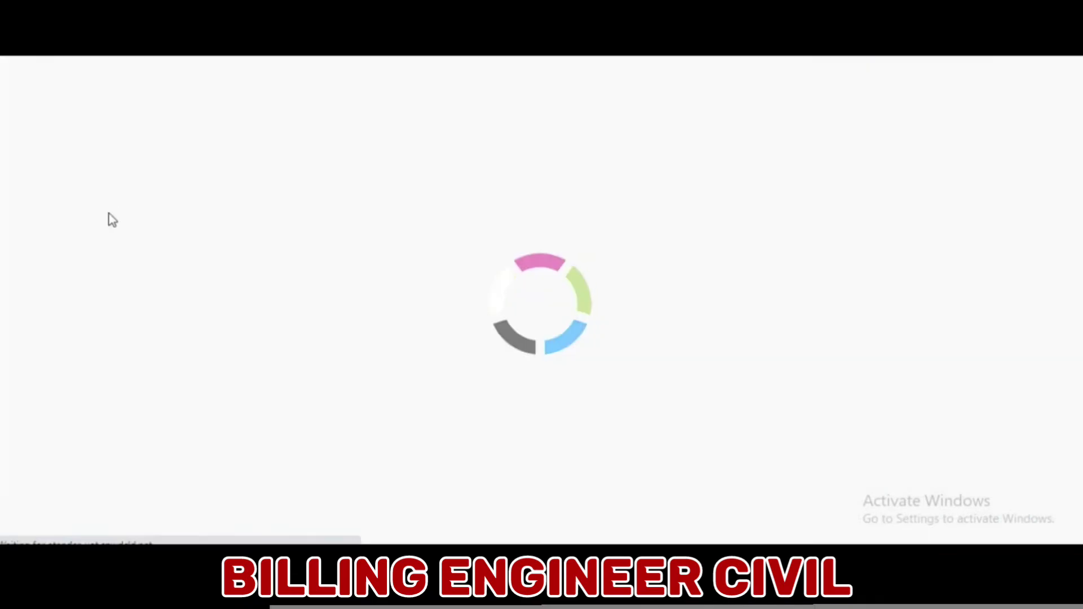
{"action": "scroll", "coordinate": [235, 277], "scroll_direction": "down", "scroll_amount": 8}
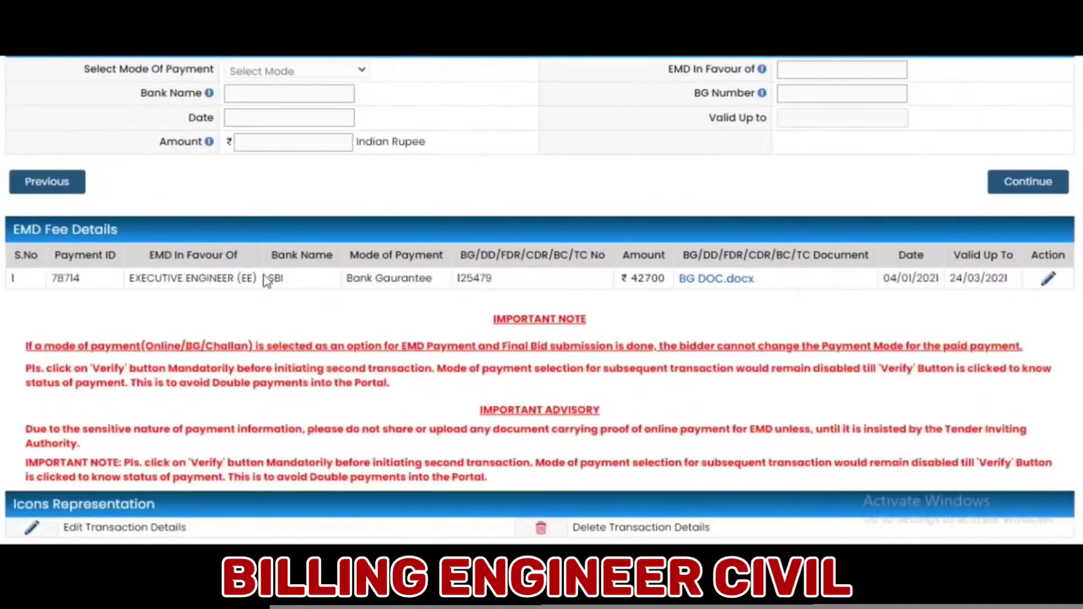
{"action": "left_click", "coordinate": [1048, 281]}
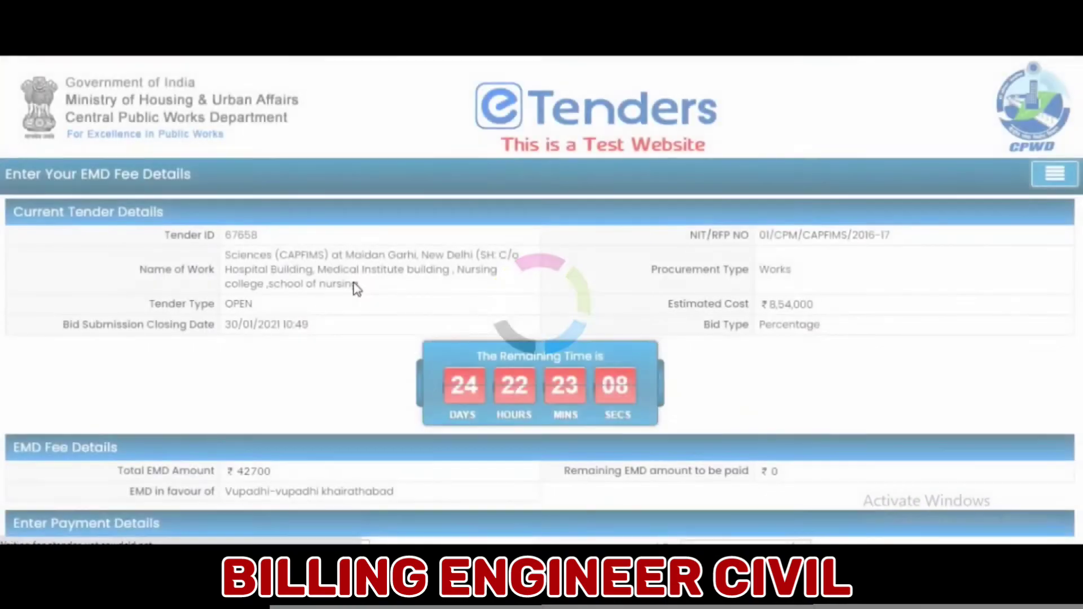
{"action": "scroll", "coordinate": [355, 285], "scroll_direction": "down", "scroll_amount": 2}
{"action": "scroll", "coordinate": [357, 289], "scroll_direction": "down", "scroll_amount": 3}
{"action": "left_click", "coordinate": [731, 332]}
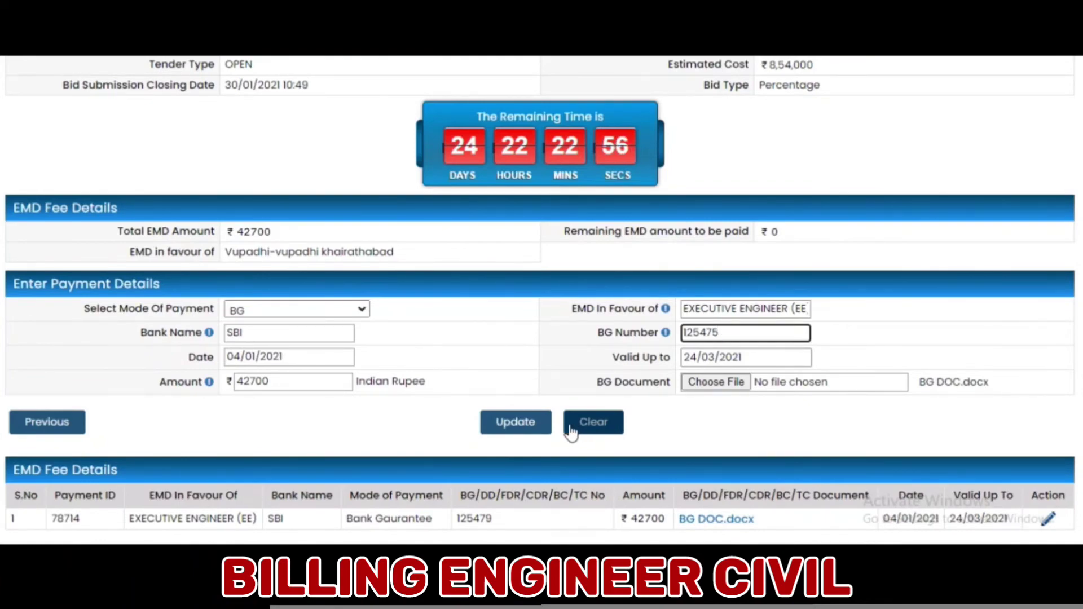
{"action": "left_click", "coordinate": [522, 430]}
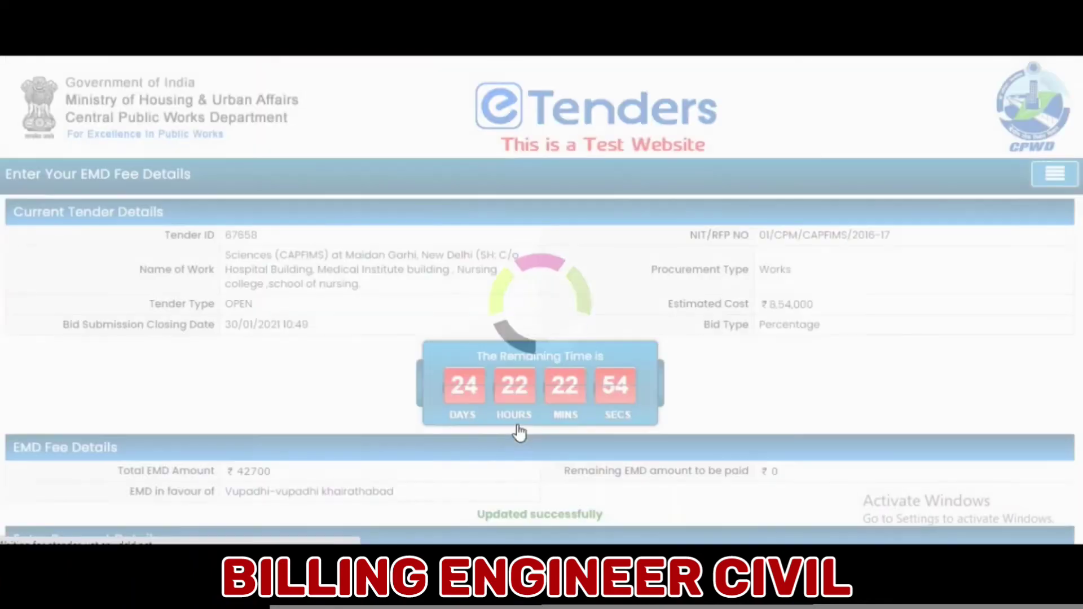
{"action": "scroll", "coordinate": [502, 492], "scroll_direction": "down", "scroll_amount": 4}
{"action": "scroll", "coordinate": [502, 492], "scroll_direction": "down", "scroll_amount": 1}
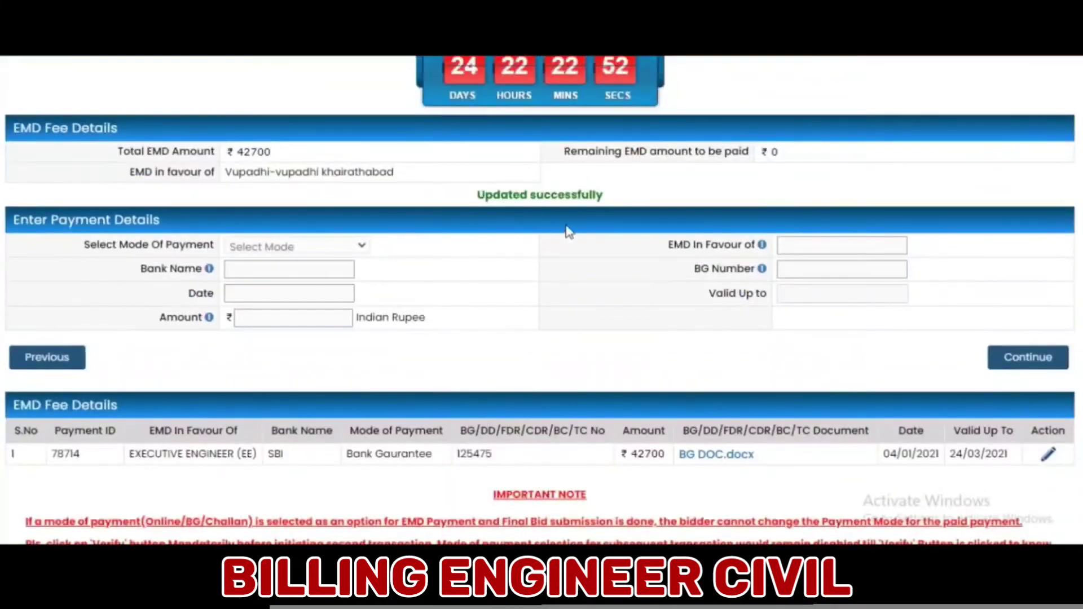
{"action": "left_click", "coordinate": [56, 356]}
{"action": "scroll", "coordinate": [137, 323], "scroll_direction": "down", "scroll_amount": 6}
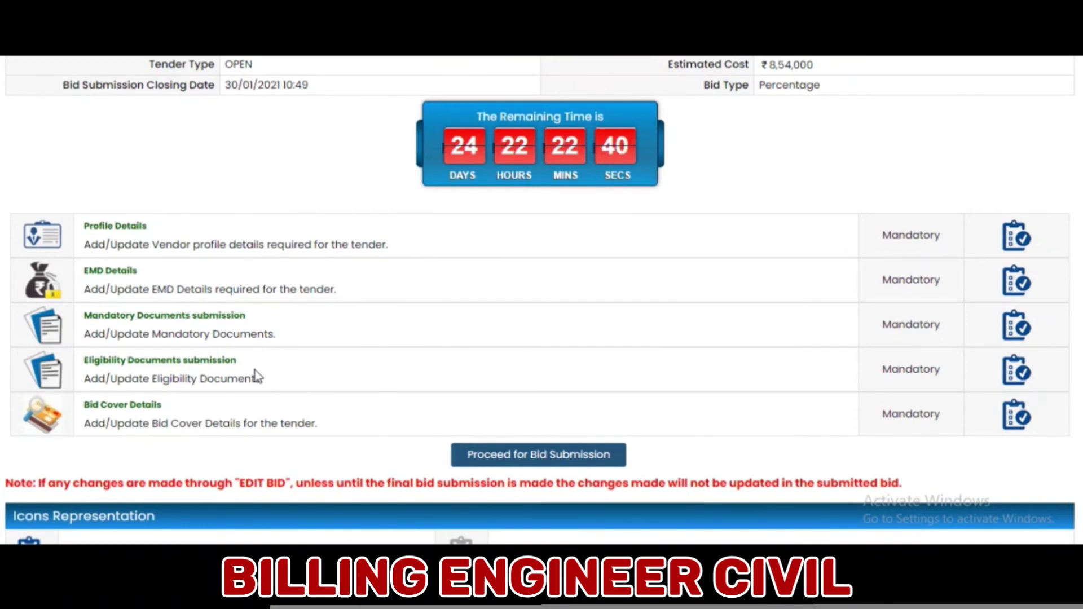
- Proceed to final bid submission for tender 67658 and sign it with the test2 certificate
{"action": "left_click", "coordinate": [535, 458]}
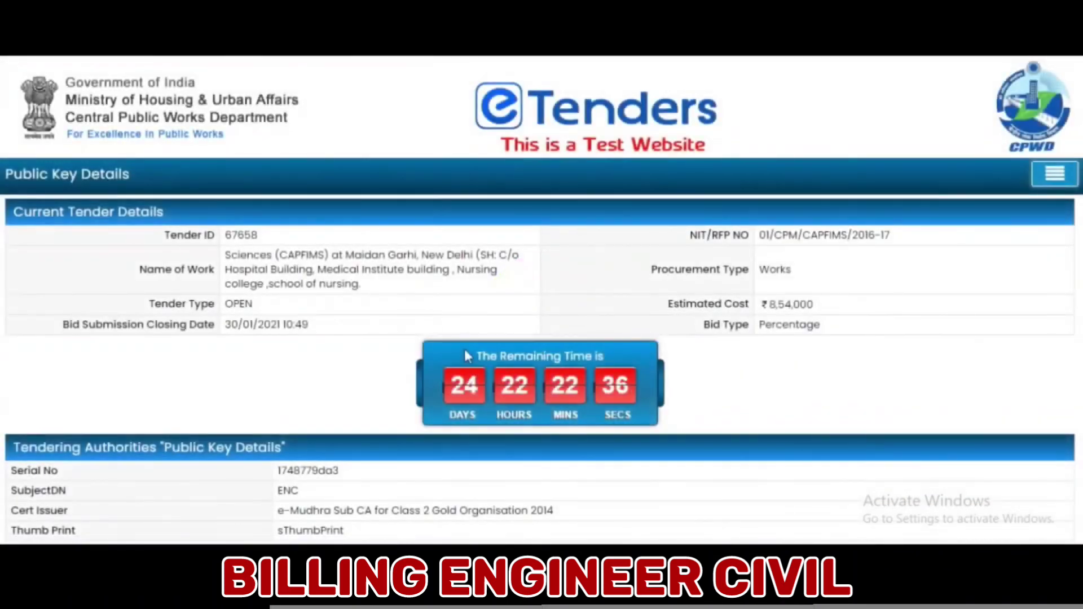
{"action": "scroll", "coordinate": [466, 359], "scroll_direction": "down", "scroll_amount": 3}
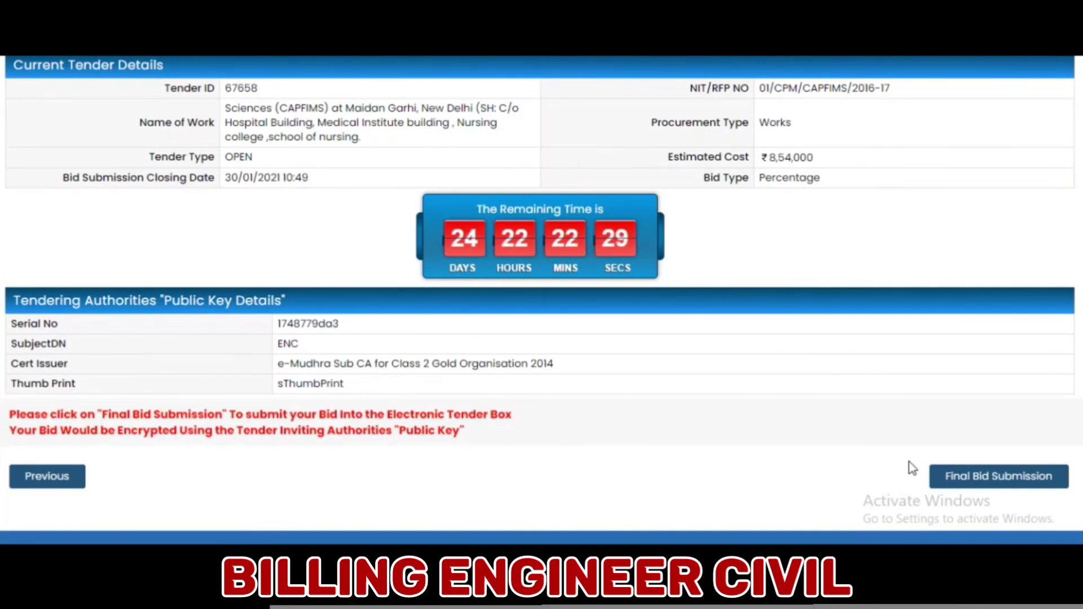
{"action": "left_click", "coordinate": [968, 481]}
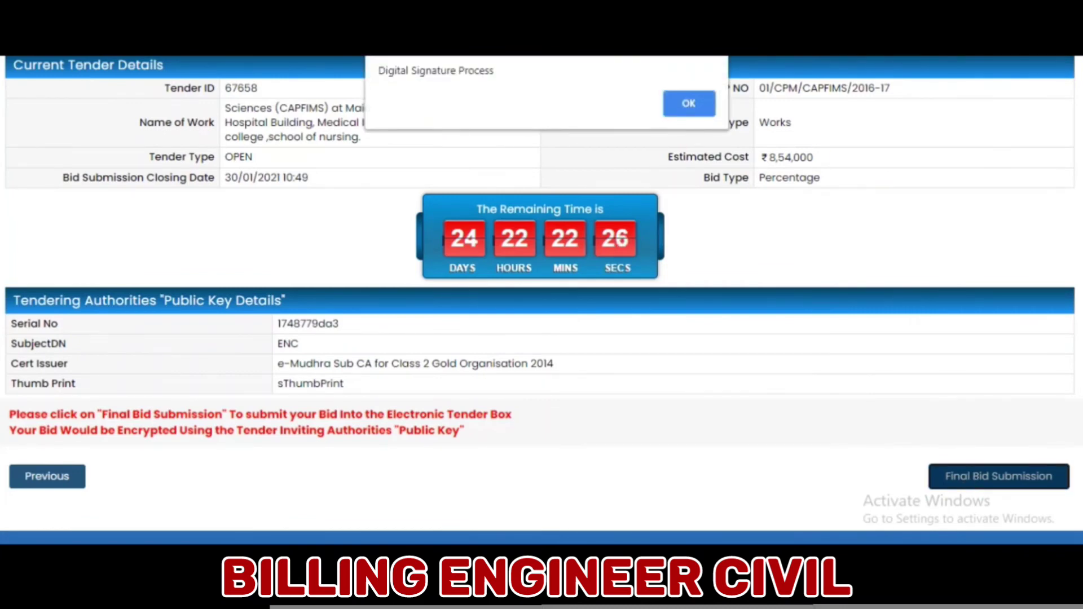
{"action": "left_click", "coordinate": [689, 105]}
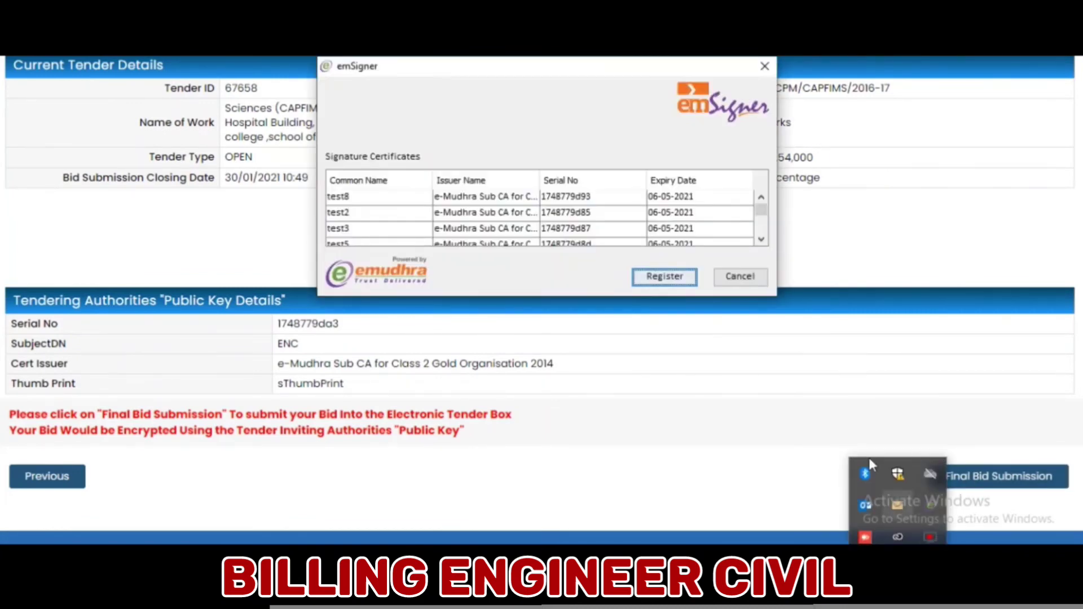
{"action": "left_click", "coordinate": [404, 213]}
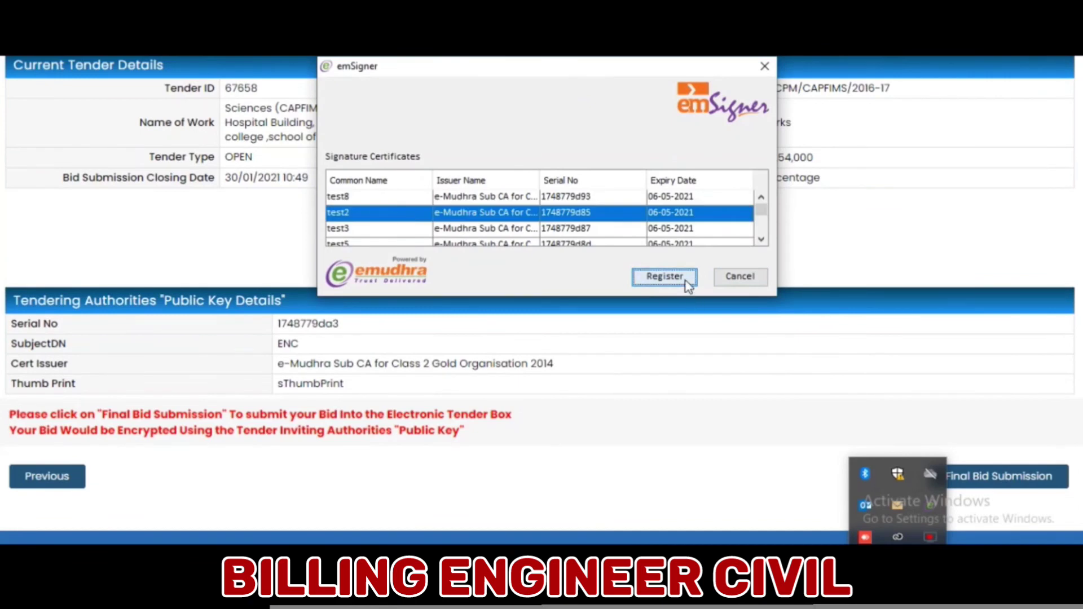
{"action": "left_click", "coordinate": [685, 281]}
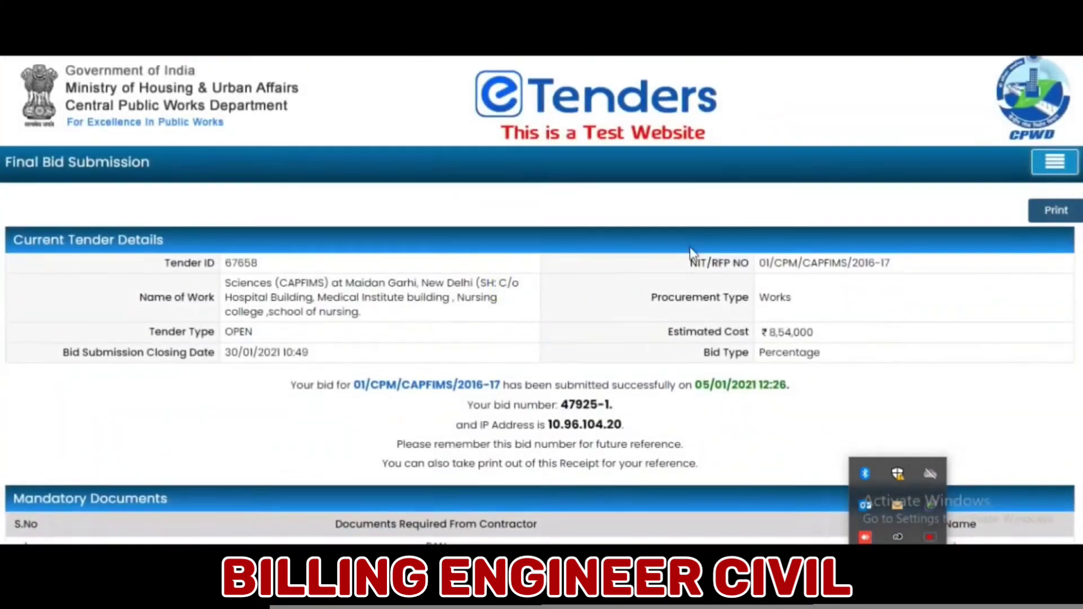
{"action": "scroll", "coordinate": [692, 252], "scroll_direction": "down", "scroll_amount": 1}
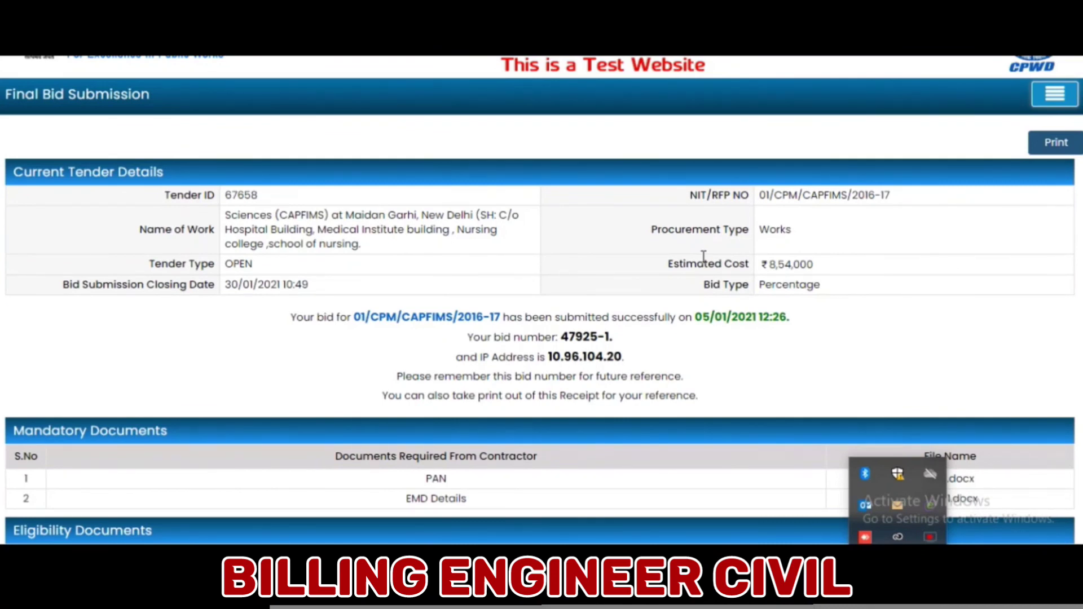
{"action": "left_click_drag", "start_coordinate": [558, 337], "coordinate": [614, 341]}
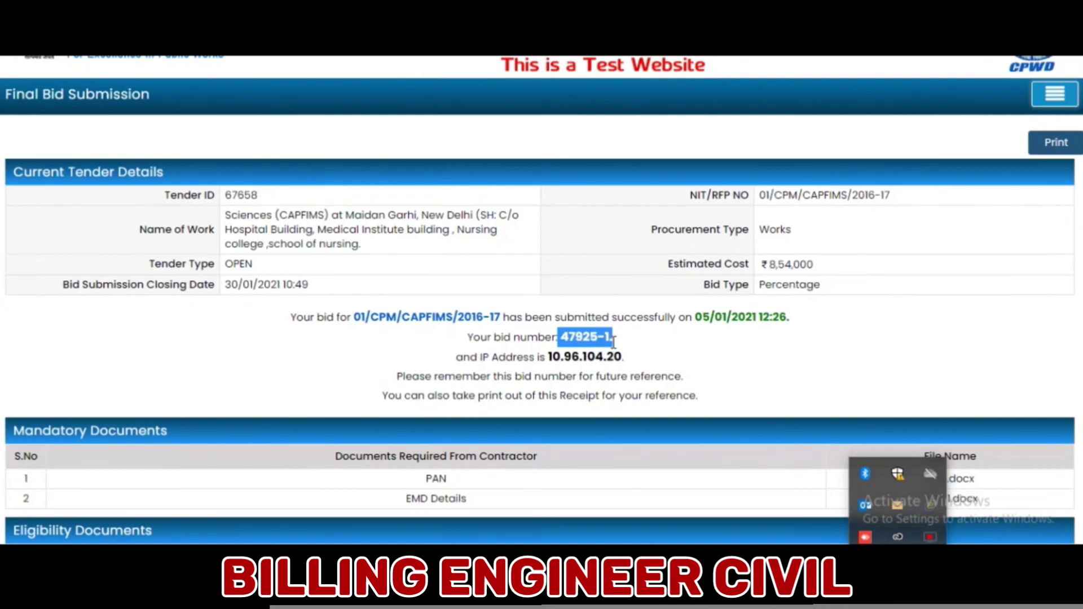
{"action": "left_click", "coordinate": [607, 337]}
{"action": "double_click", "coordinate": [607, 337]}
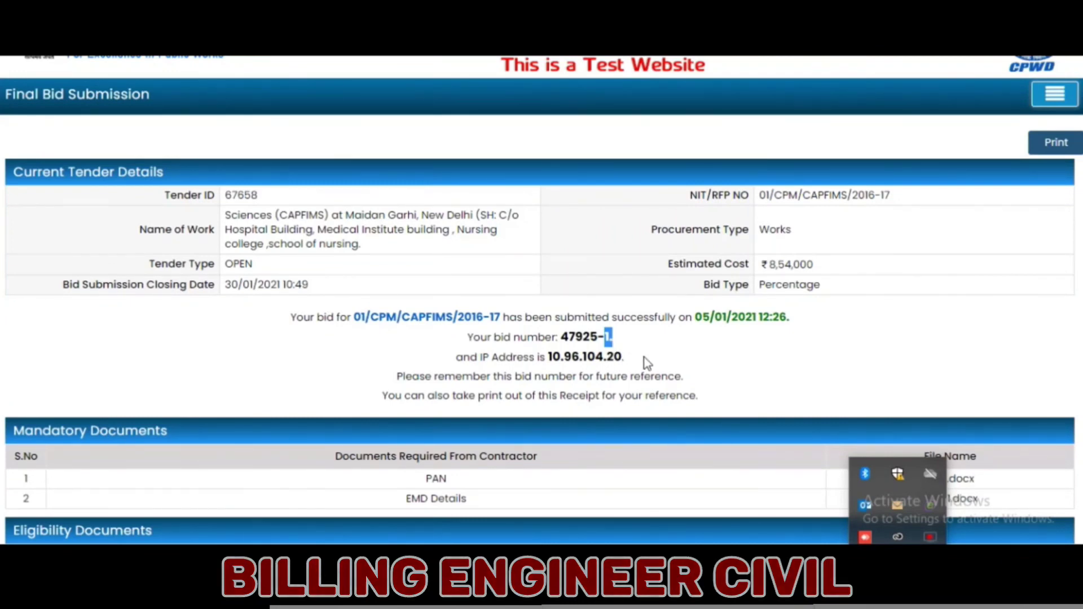
{"action": "left_click", "coordinate": [640, 346]}
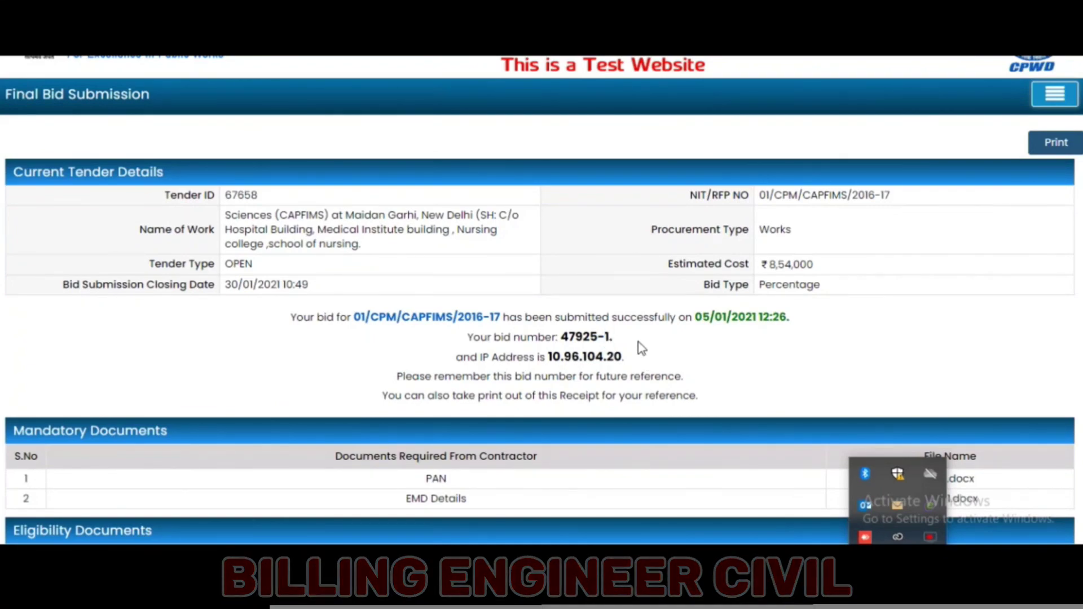
{"action": "scroll", "coordinate": [642, 348], "scroll_direction": "down", "scroll_amount": 5}
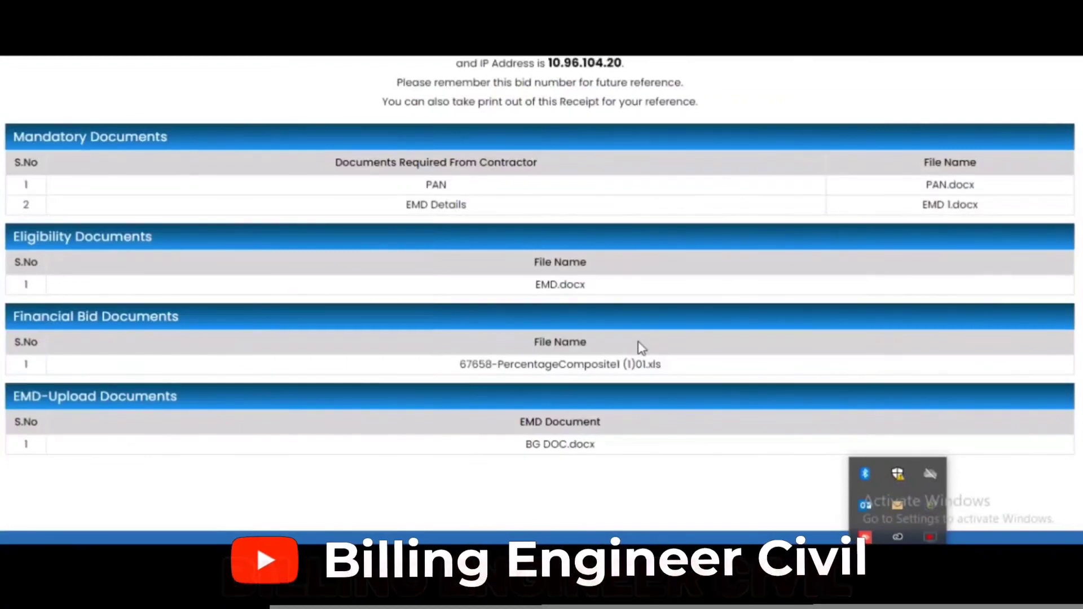